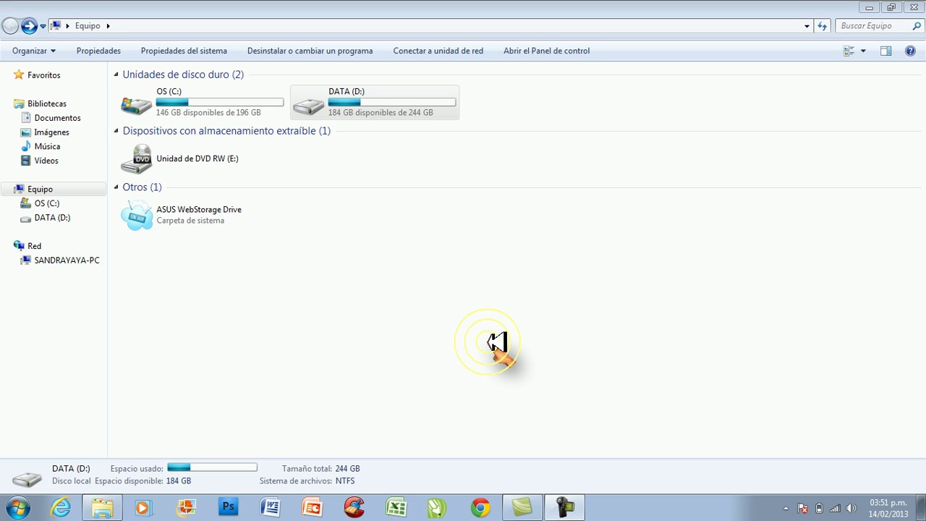
# Browse the DATA (D:) drive through the documents folder and "informacion disco 2 maquina Lg" to the "mes 02" folder of "año 2012"
pyautogui.doubleClick(360, 103)
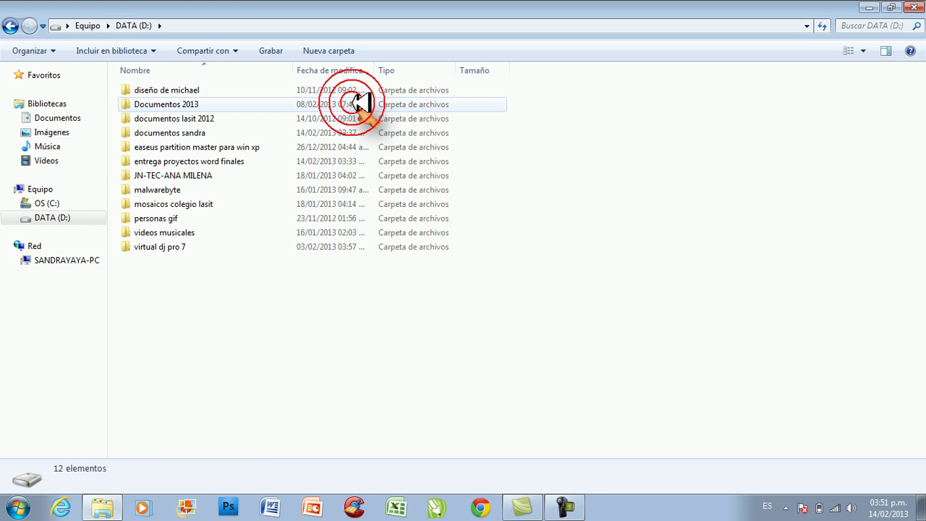
pyautogui.doubleClick(161, 134)
pyautogui.click(161, 120)
pyautogui.doubleClick(161, 120)
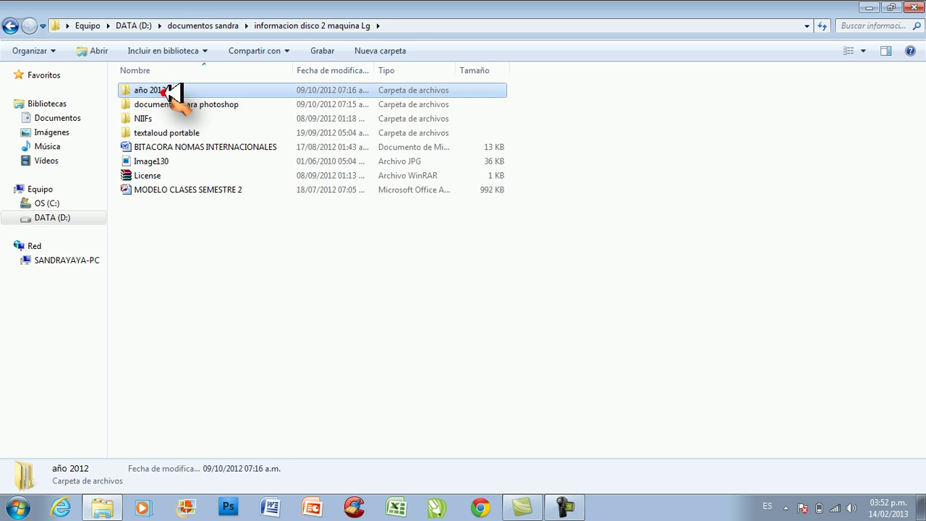
pyautogui.doubleClick(172, 93)
pyautogui.doubleClick(159, 119)
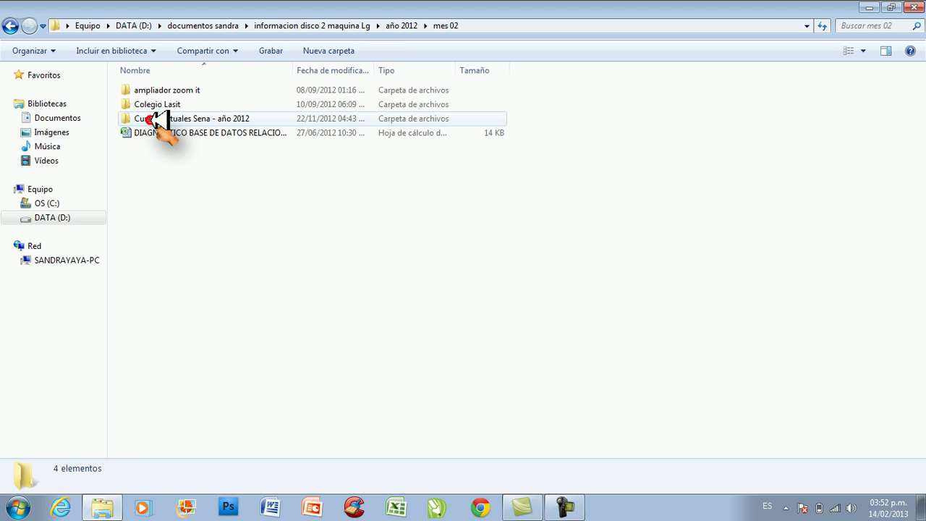
# Open the BASE DATOS ACTIVIDAD Access database from Semana 4 of Curso Microsoft Office Access 2007, within Cursos Virtuales Sena - año 2012
pyautogui.doubleClick(161, 119)
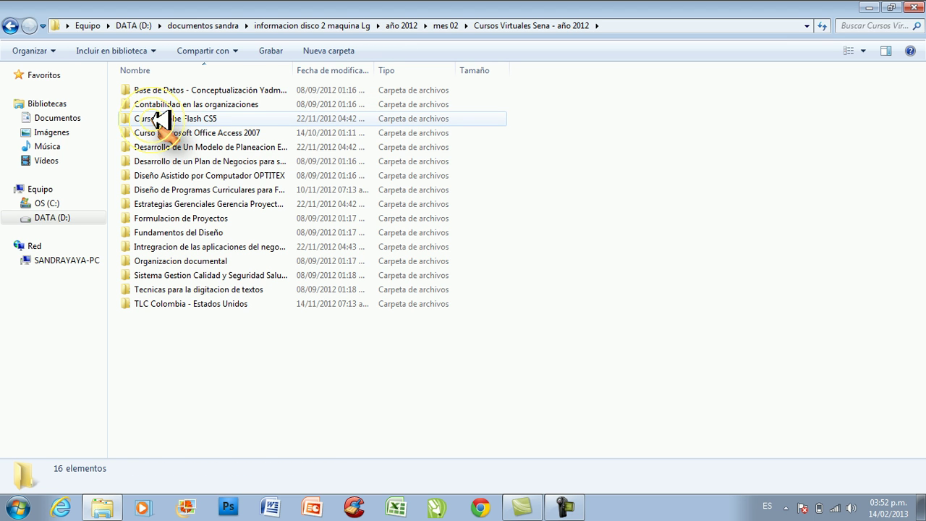
pyautogui.doubleClick(210, 132)
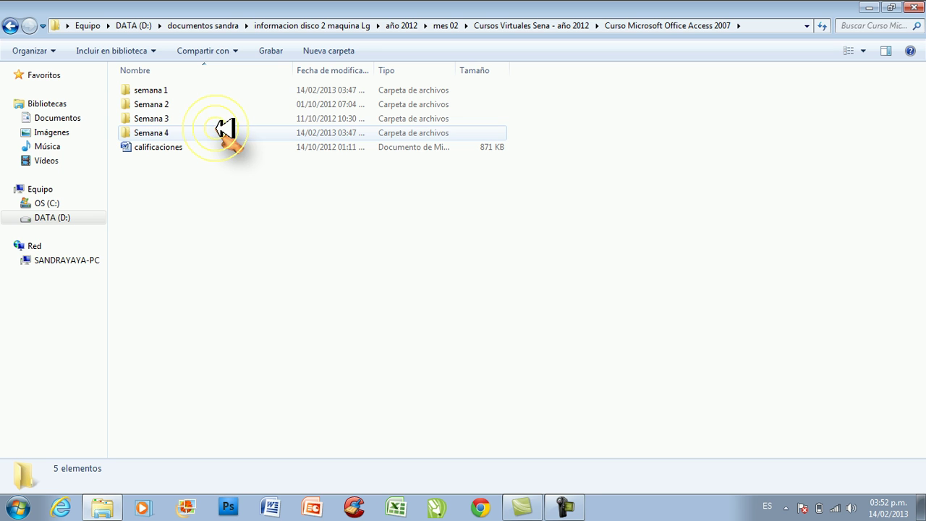
pyautogui.doubleClick(176, 132)
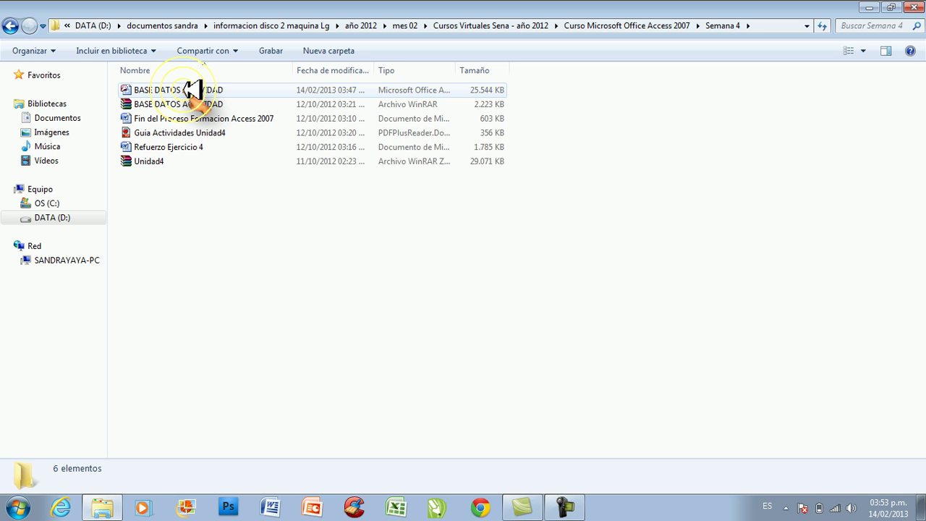
pyautogui.click(218, 88)
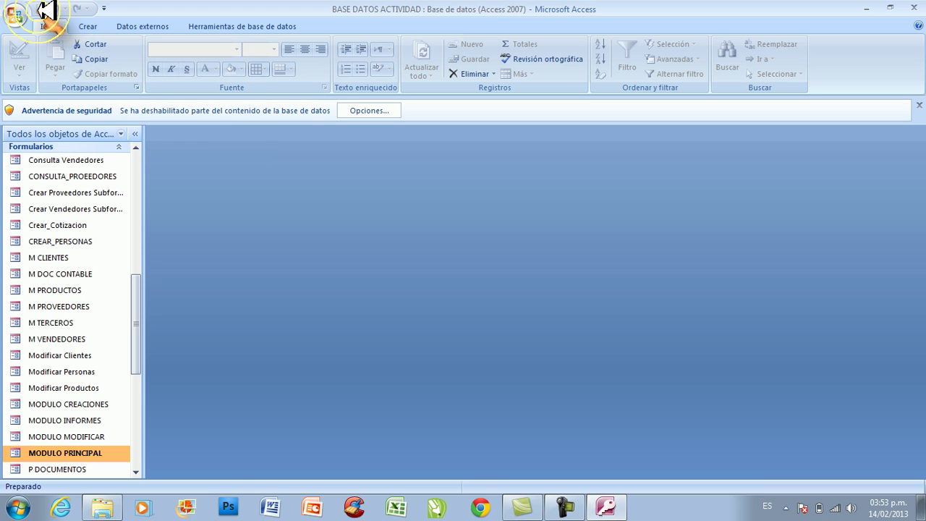
# Examine the quick-access customization options and the commands under Inicio, Crear, Datos externos and Herramientas de base de datos
pyautogui.click(106, 9)
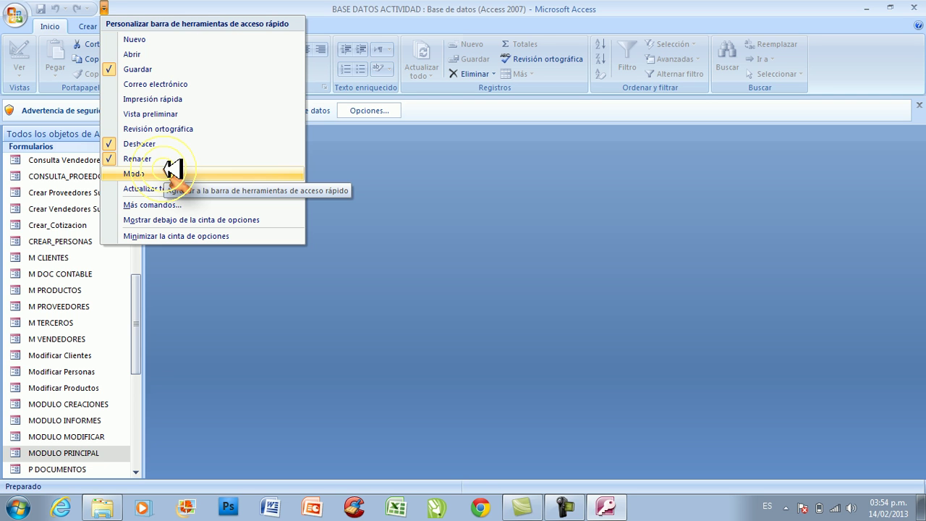
pyautogui.click(105, 8)
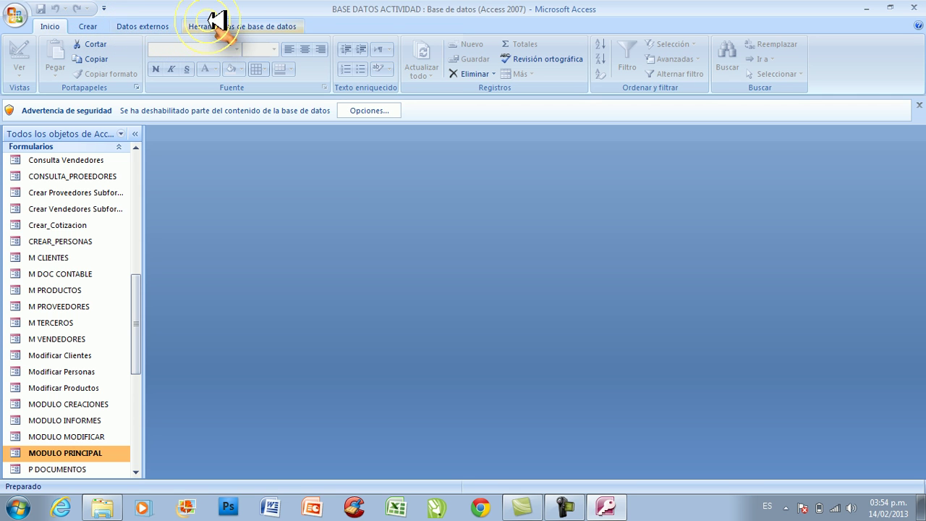
pyautogui.click(90, 28)
pyautogui.click(50, 27)
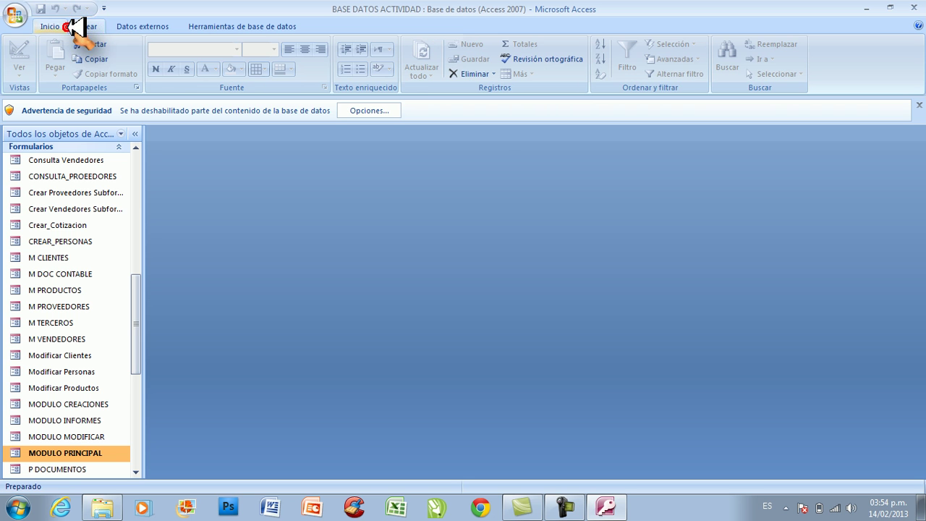
pyautogui.click(94, 26)
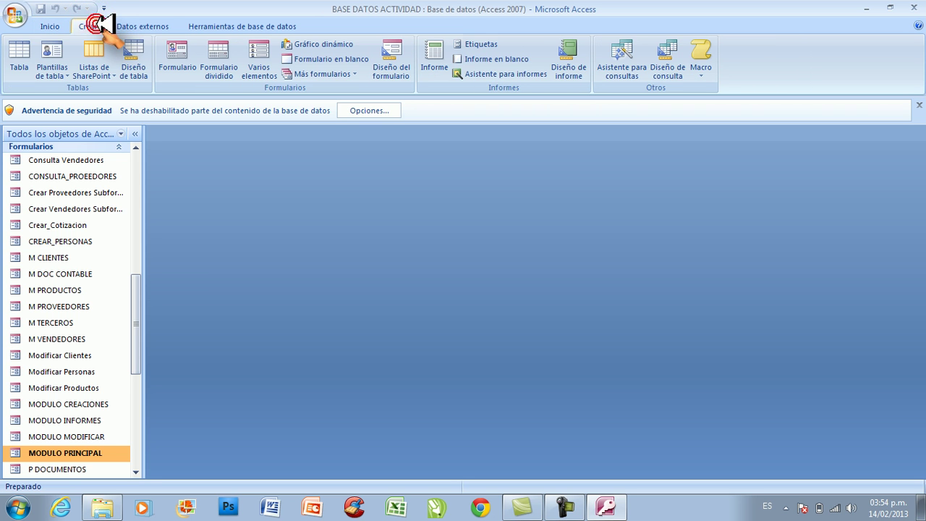
pyautogui.click(138, 26)
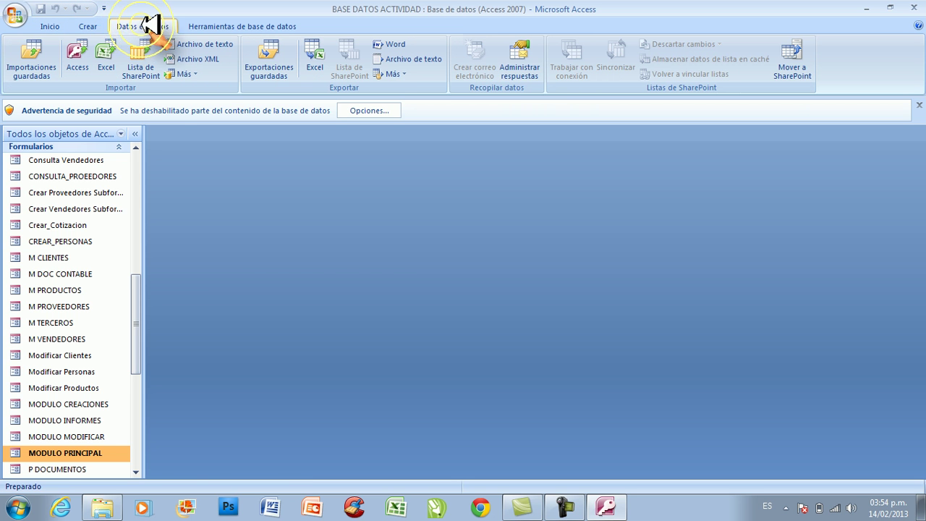
pyautogui.click(209, 25)
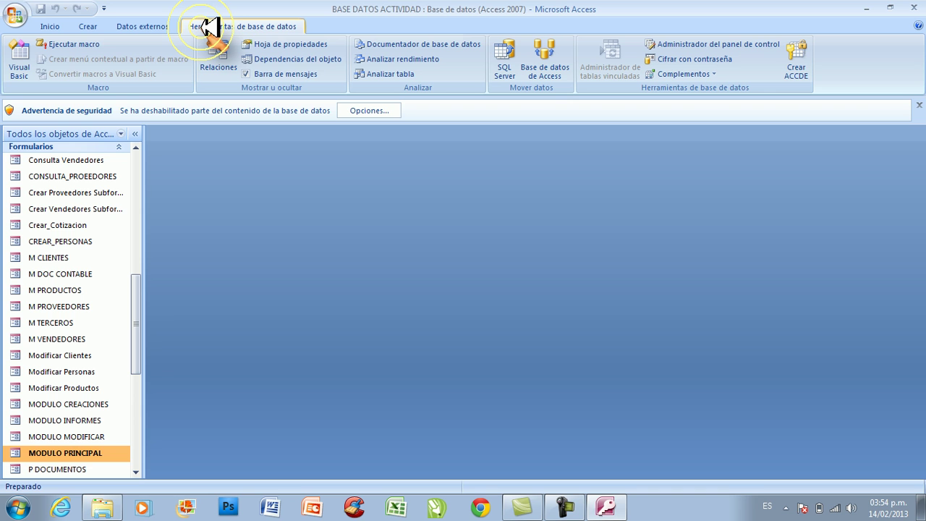
pyautogui.click(49, 26)
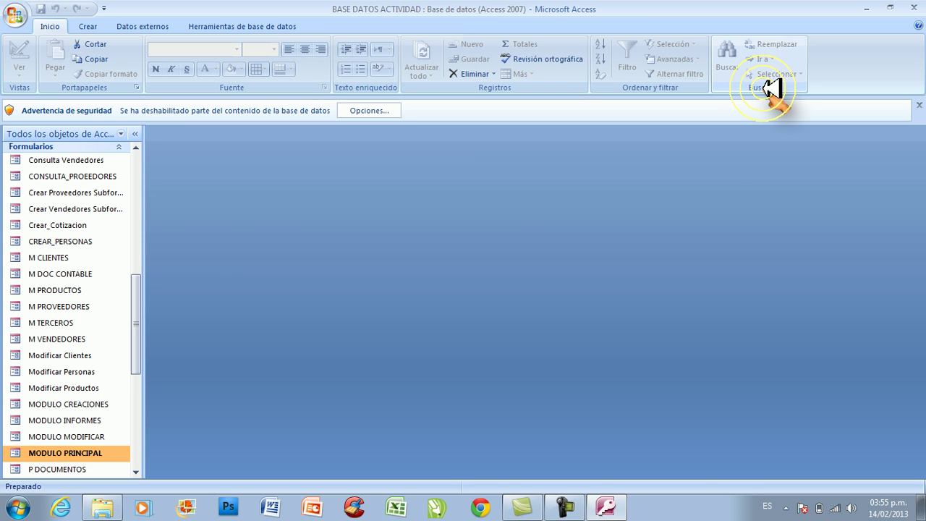
pyautogui.click(88, 26)
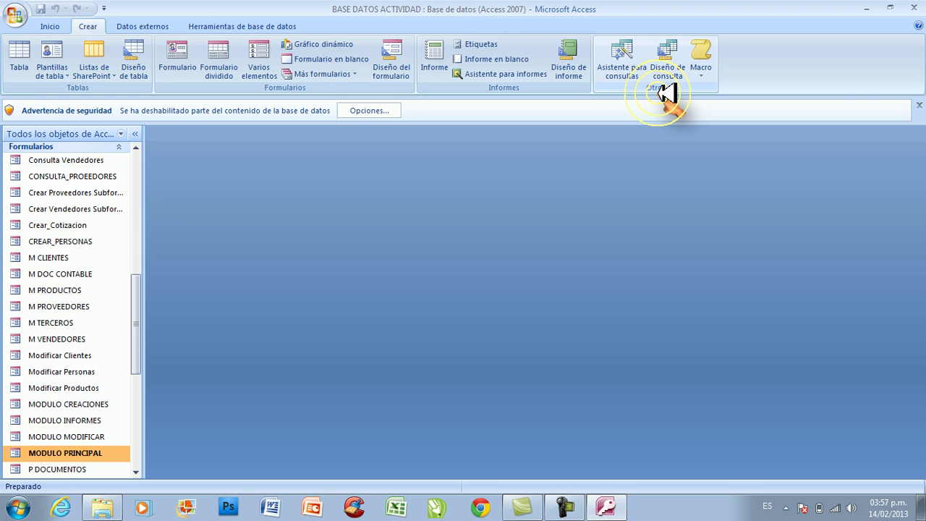
pyautogui.click(147, 26)
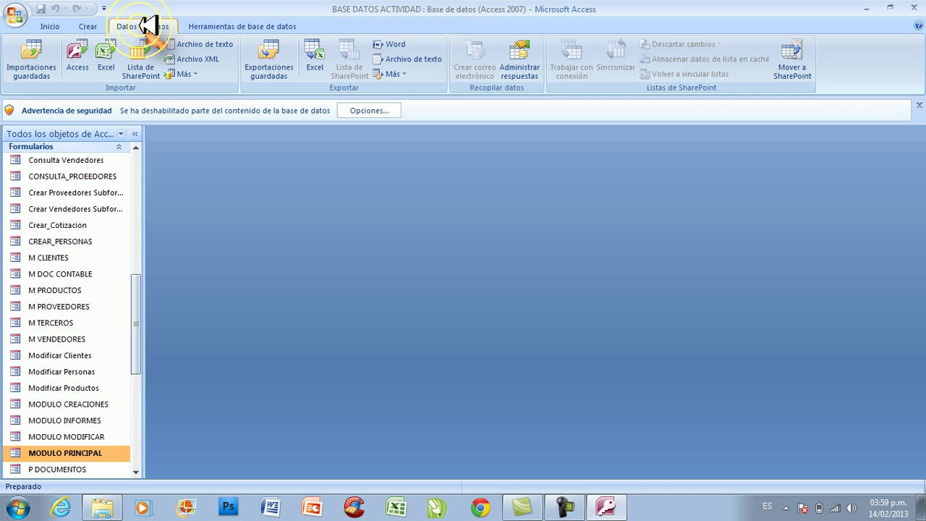
pyautogui.click(250, 26)
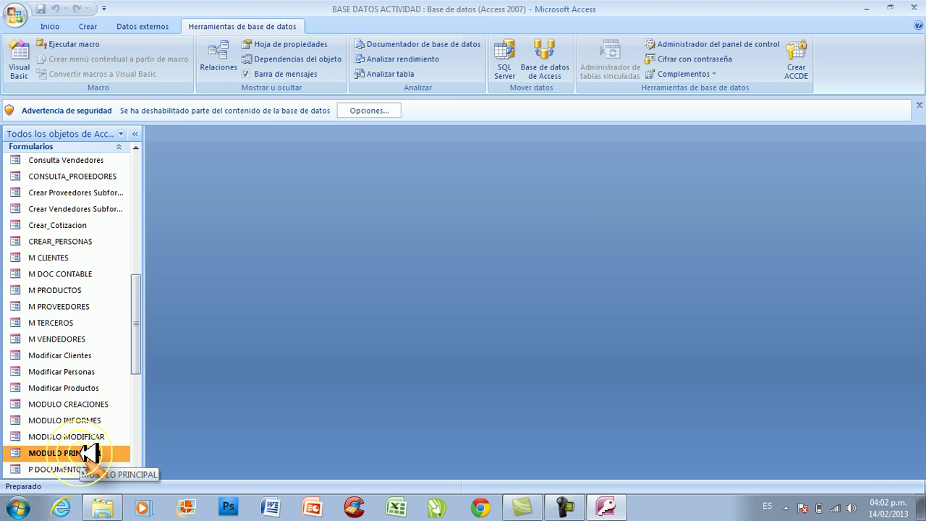
# Open the MODULO PRINCIPAL form and minimize the ribbon
pyautogui.doubleClick(88, 453)
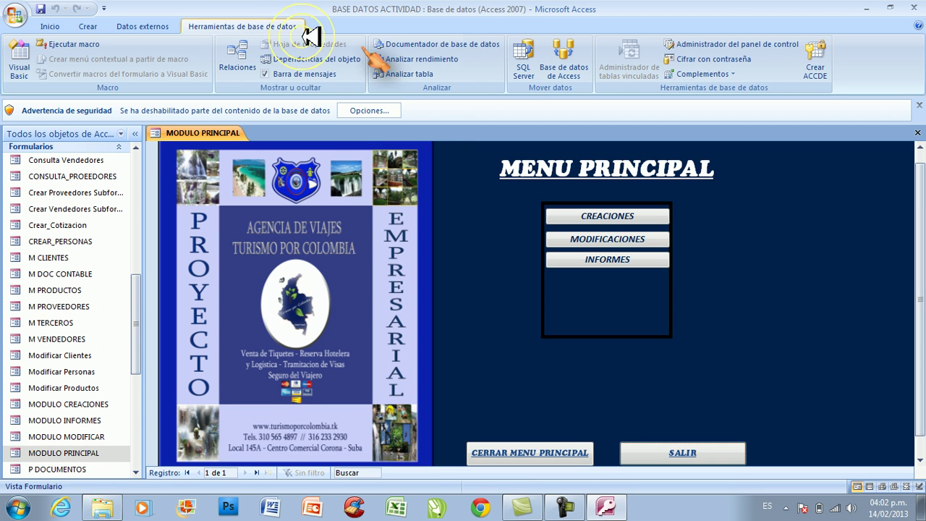
pyautogui.click(53, 27)
pyautogui.doubleClick(58, 26)
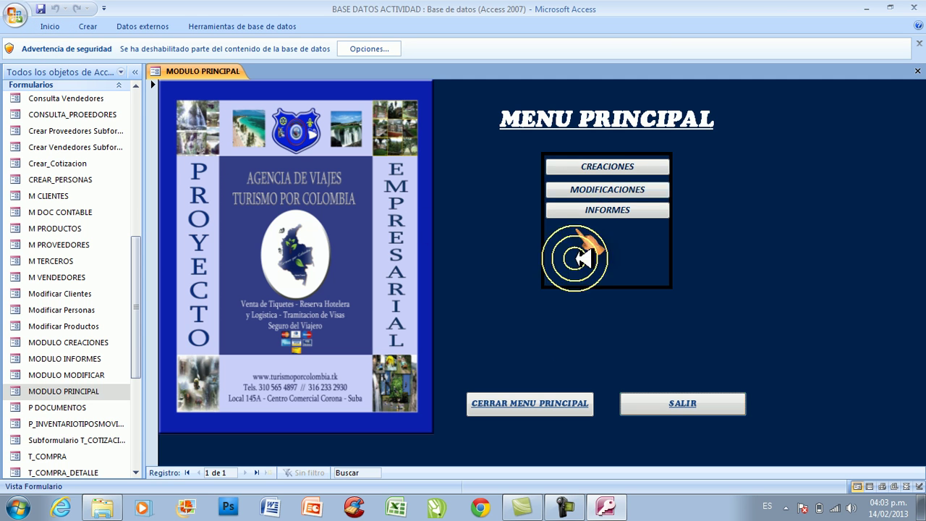
# Review the options of the creations module from the main menu form and return to the main menu
pyautogui.click(588, 167)
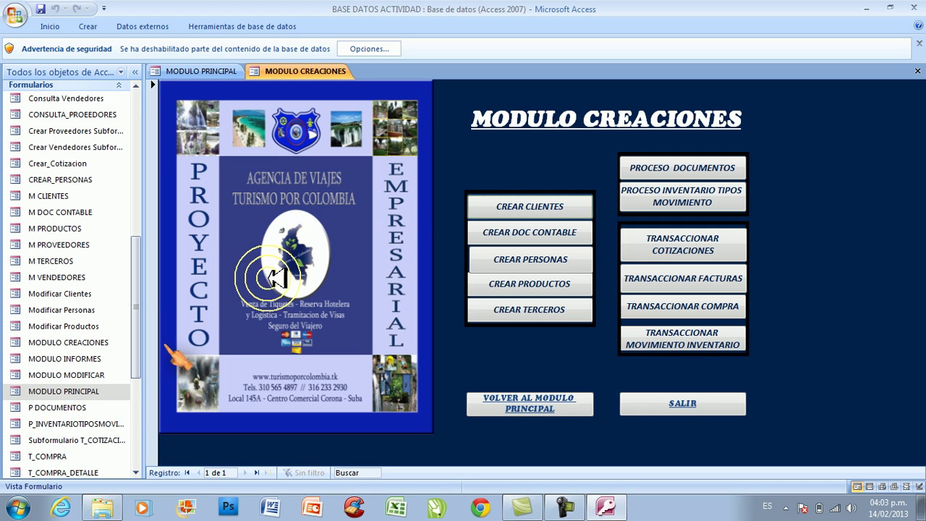
pyautogui.click(79, 375)
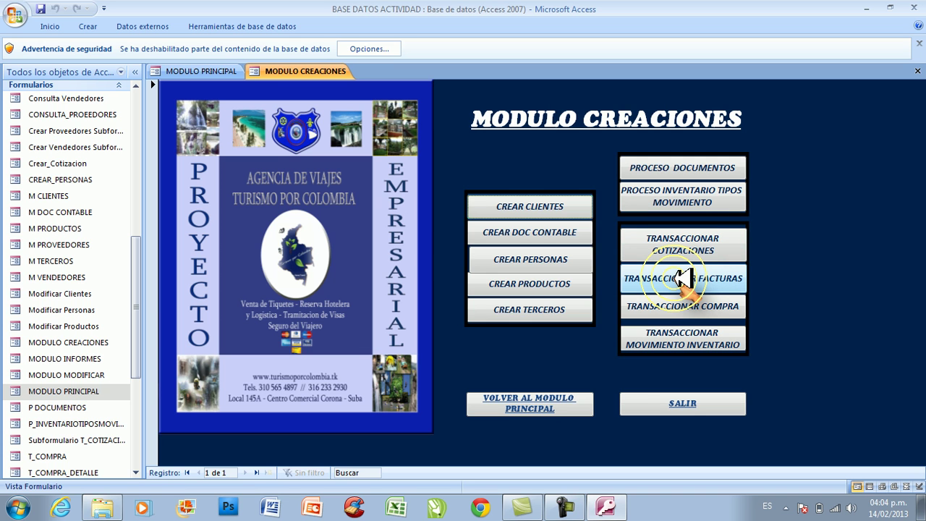
pyautogui.click(673, 341)
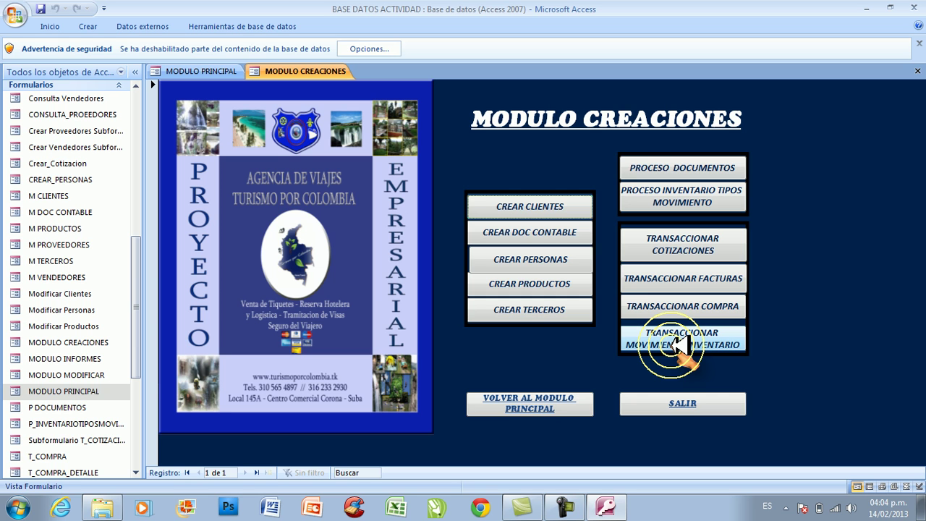
pyautogui.click(543, 403)
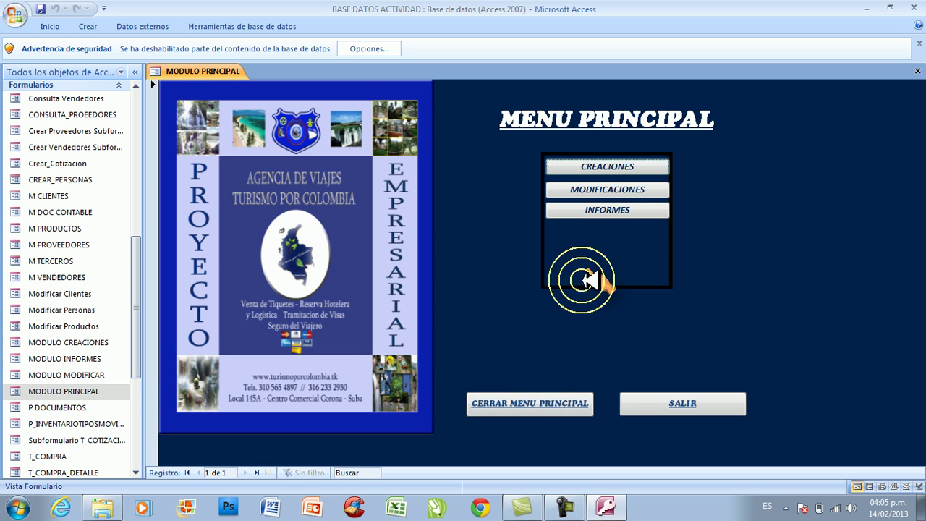
# Review the options of the modifications and reports modules, returning to the main menu after each one
pyautogui.click(631, 190)
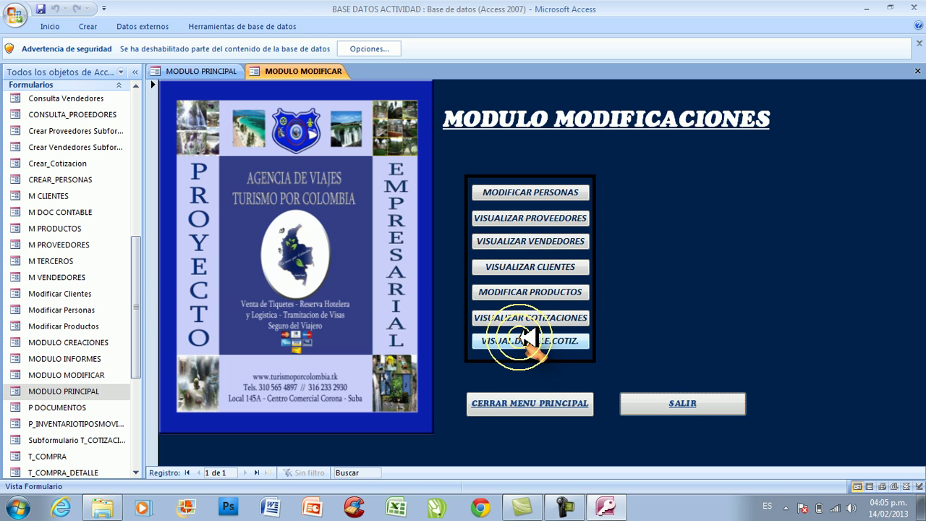
pyautogui.click(526, 409)
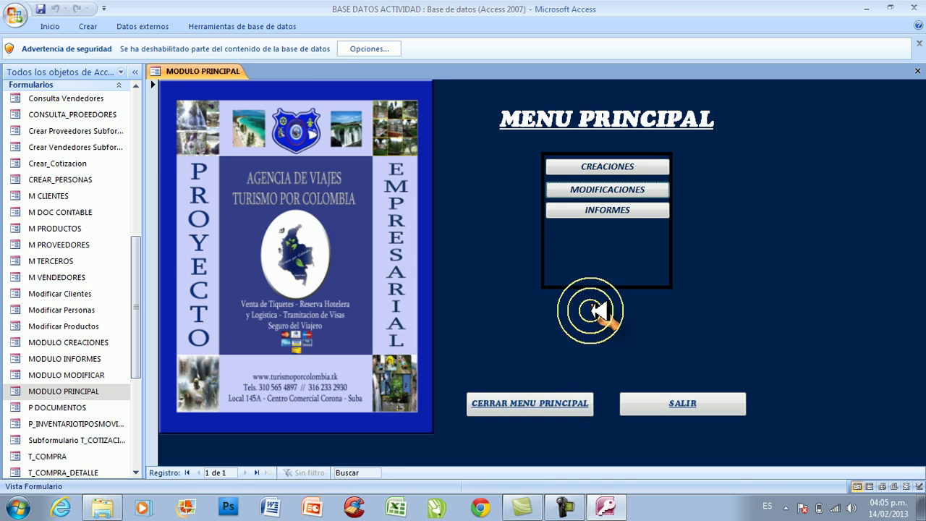
pyautogui.click(604, 210)
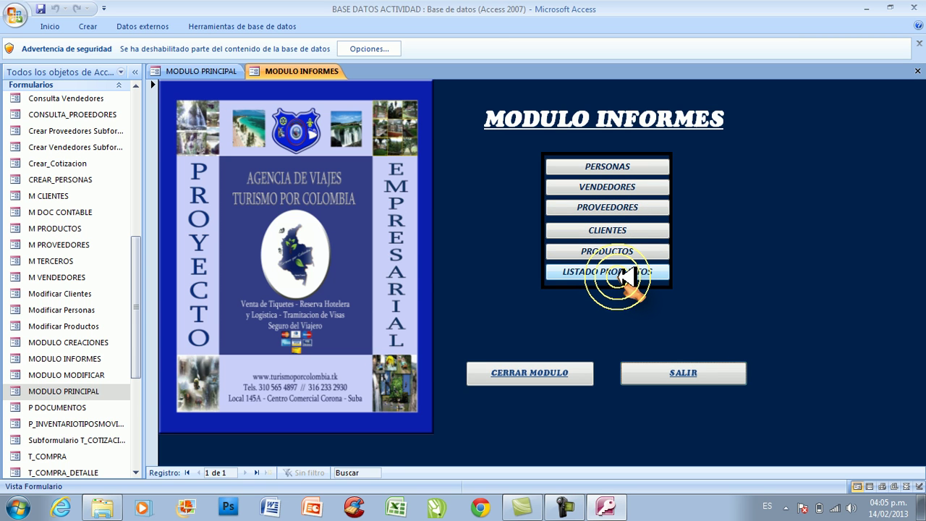
pyautogui.click(539, 371)
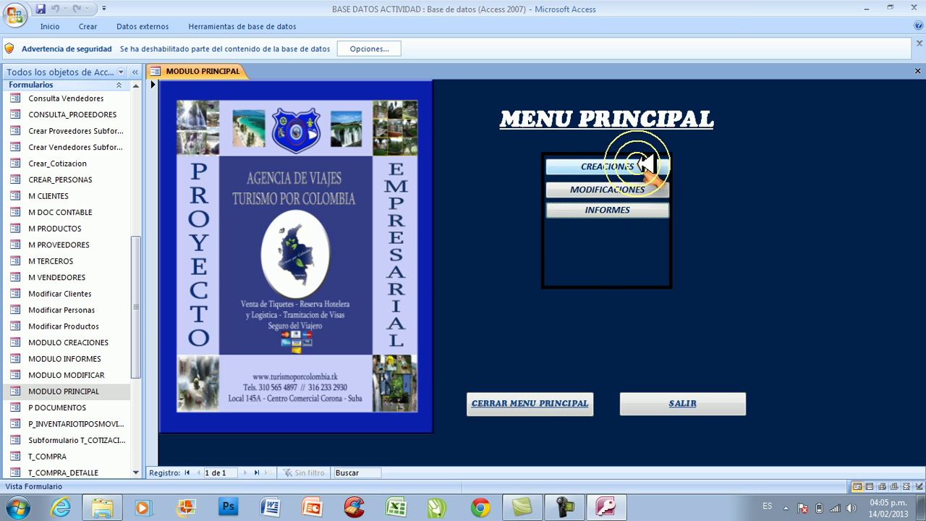
# Examine the person, Vendedores and Proveedores sections of the CREAR_PERSONAS form in the creations module, and exit the database
pyautogui.click(637, 167)
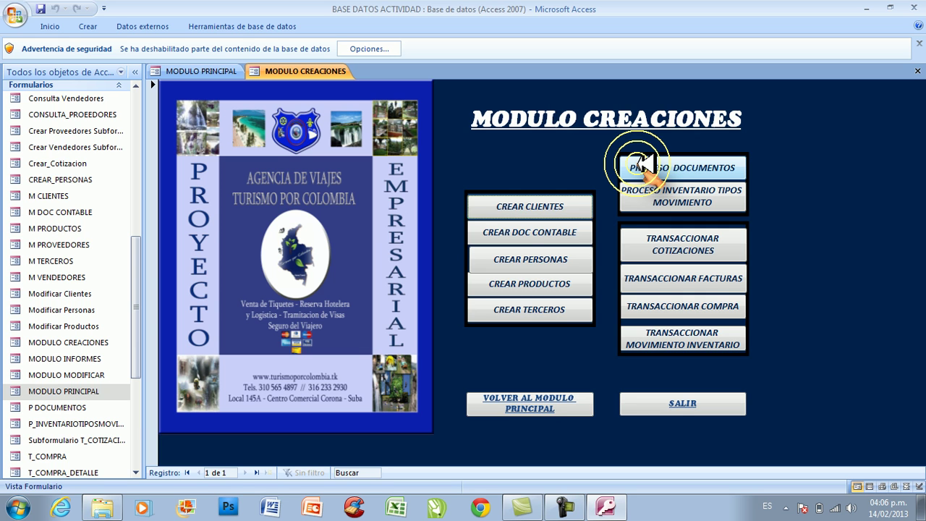
pyautogui.click(557, 208)
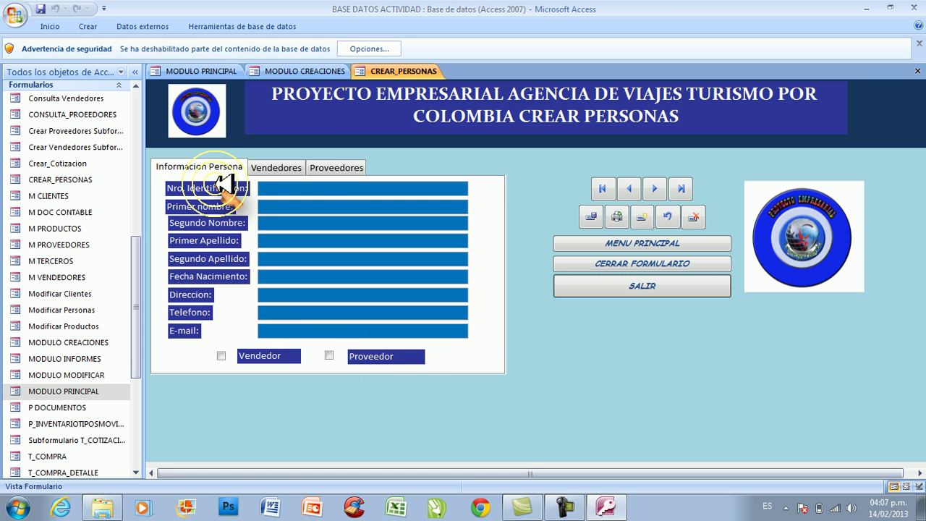
pyautogui.click(284, 167)
pyautogui.click(335, 167)
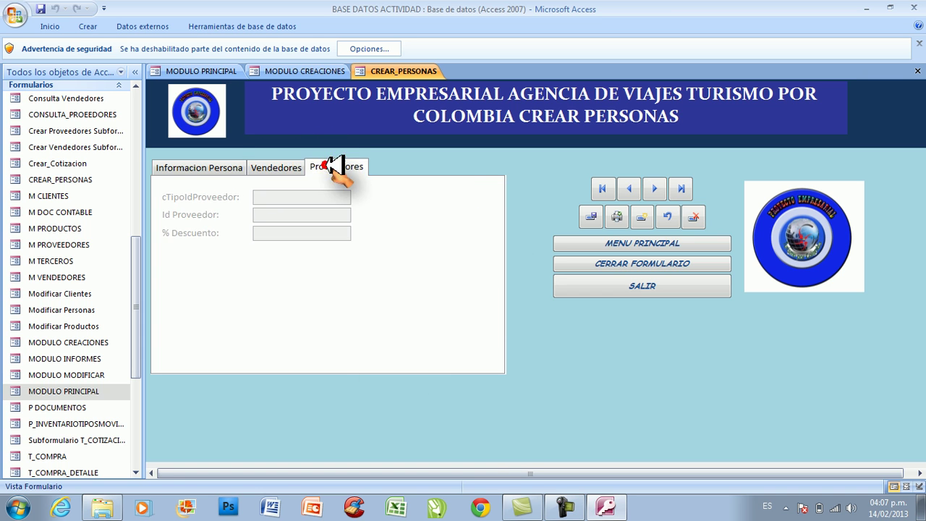
pyautogui.click(220, 167)
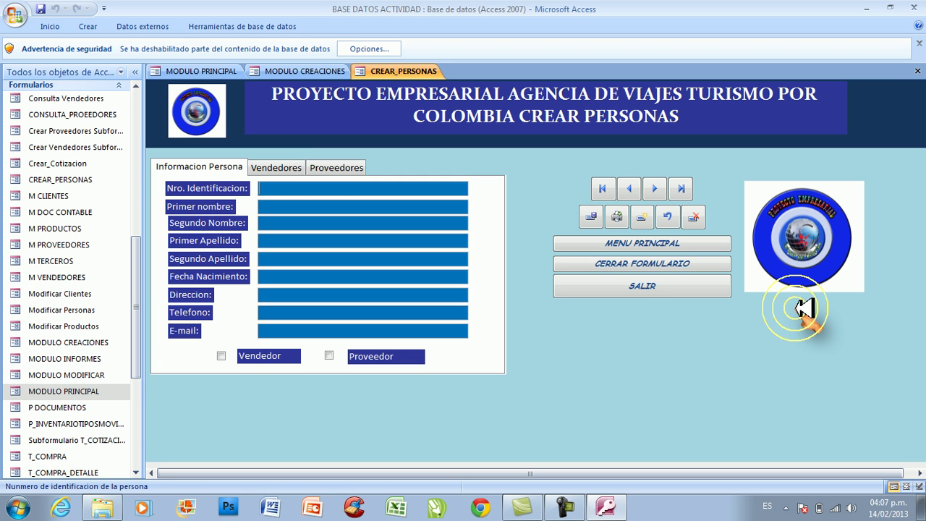
pyautogui.click(655, 287)
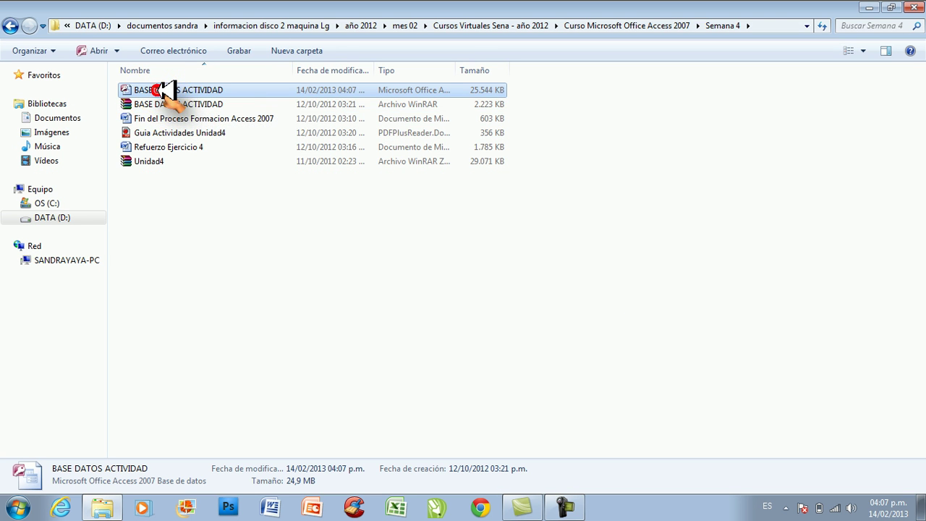
# Reopen the BASE DATOS ACTIVIDAD database and go from the MODULO PRINCIPAL form to the creations module
pyautogui.doubleClick(165, 90)
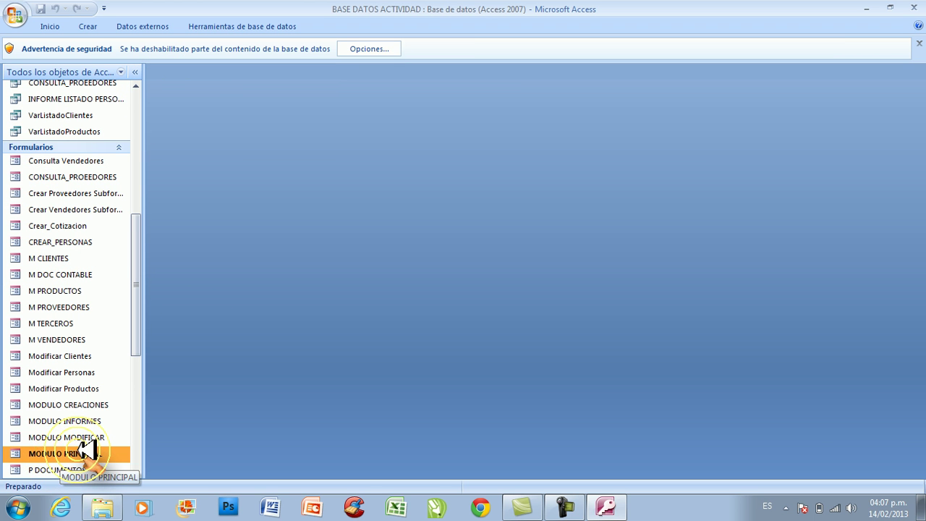
pyautogui.doubleClick(80, 452)
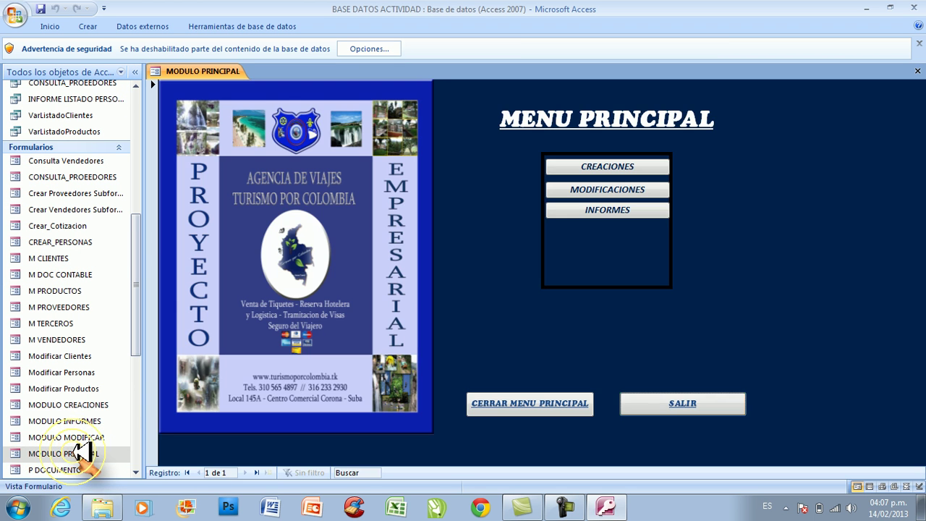
pyautogui.click(615, 167)
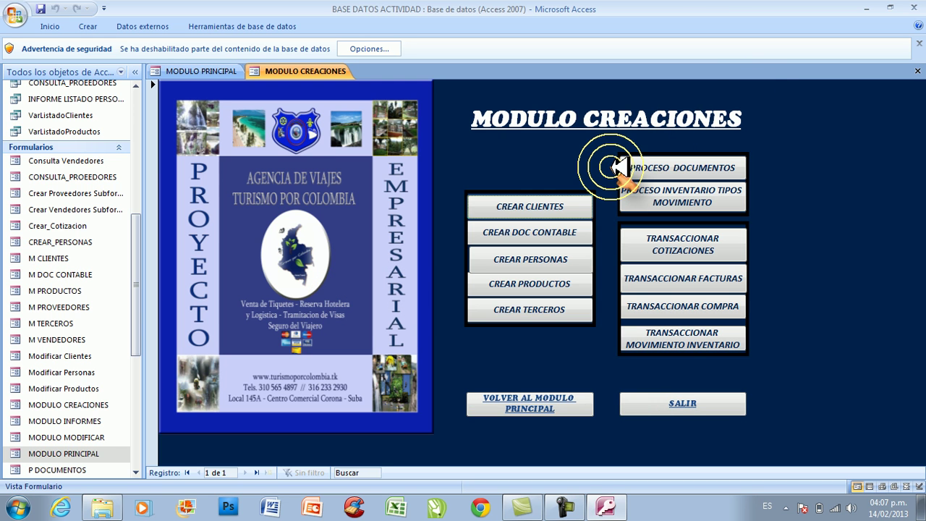
# Open and close each of the accounting document, persons, products and third-party creation forms in the creations module
pyautogui.click(519, 233)
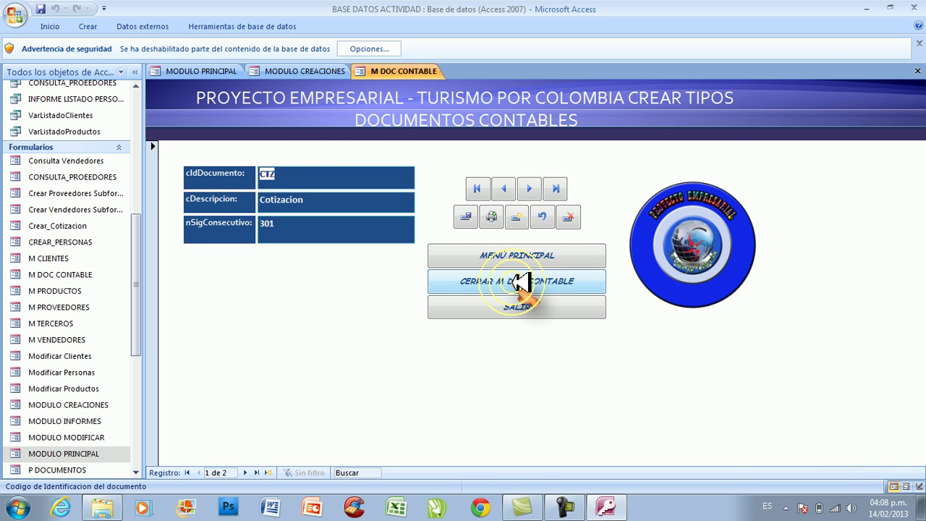
pyautogui.click(521, 282)
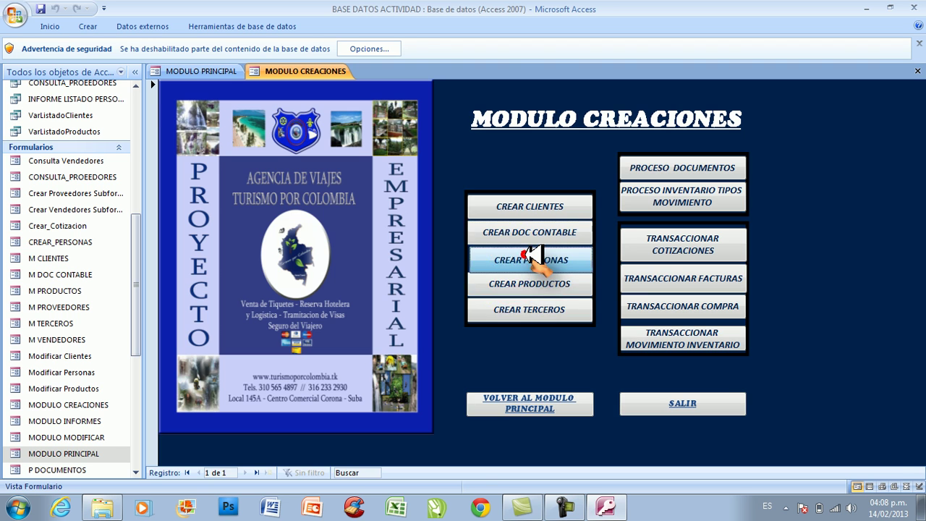
pyautogui.click(532, 257)
pyautogui.click(662, 263)
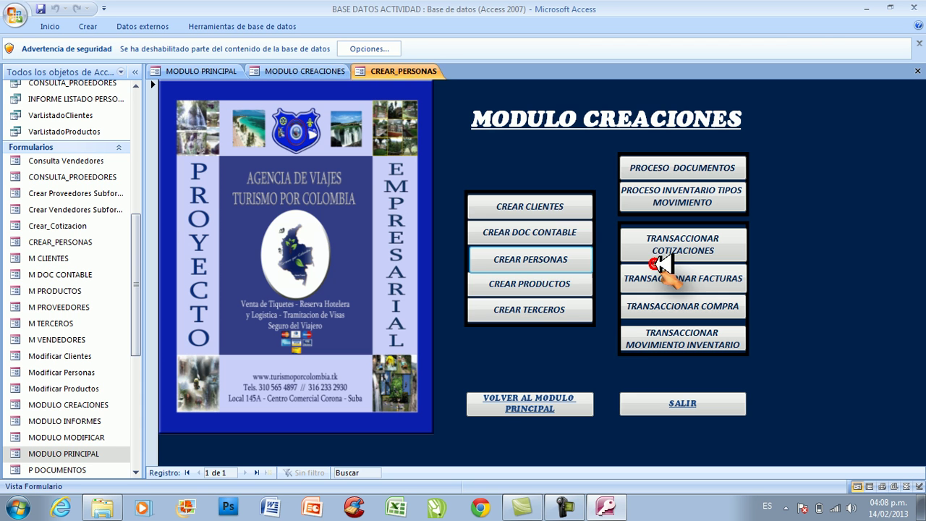
pyautogui.click(541, 284)
pyautogui.click(543, 284)
pyautogui.click(547, 310)
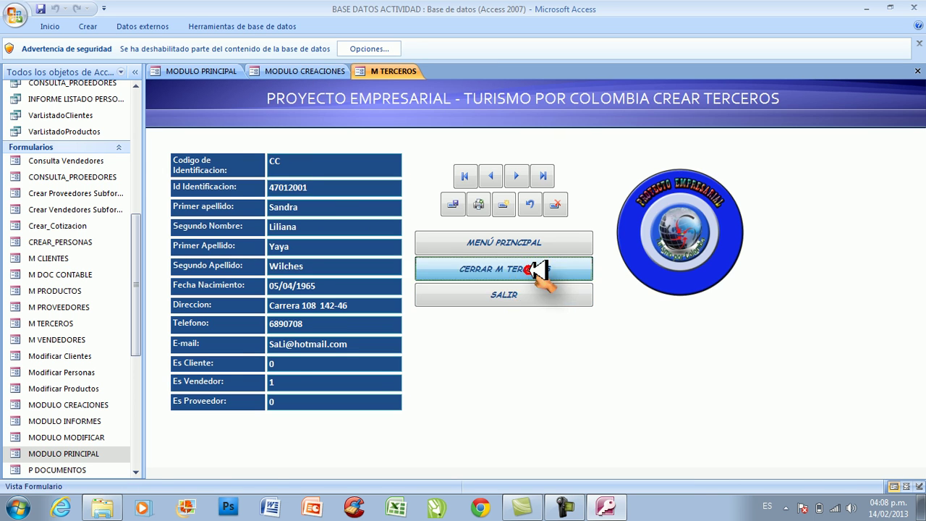
pyautogui.click(536, 269)
# View the P DOCUMENTOS and P_INVENTARIOTIPOSMOVIMIENTO forms from the creations module, closing each one
pyautogui.click(701, 168)
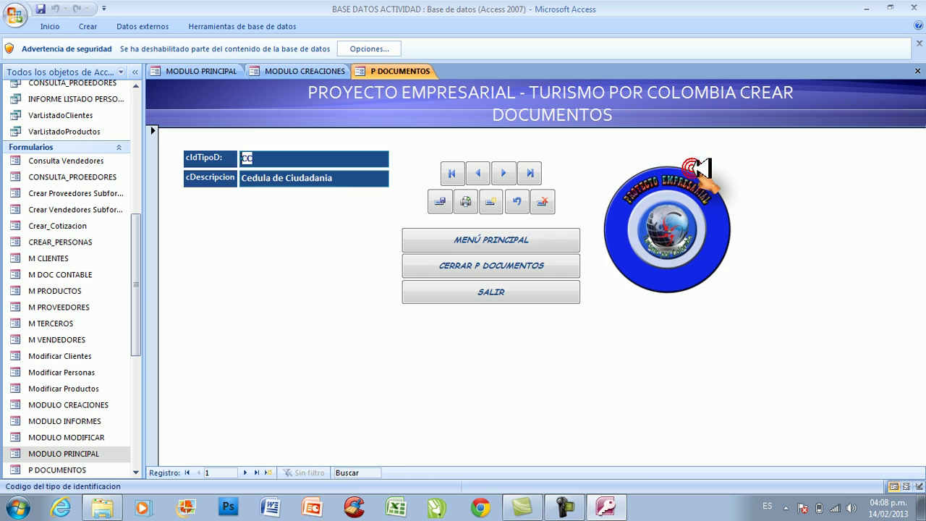
pyautogui.click(527, 270)
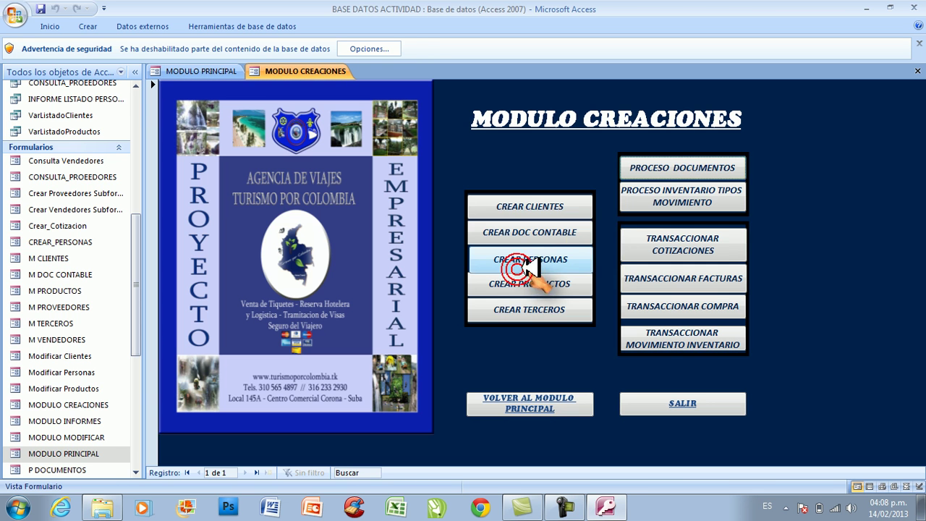
pyautogui.click(702, 194)
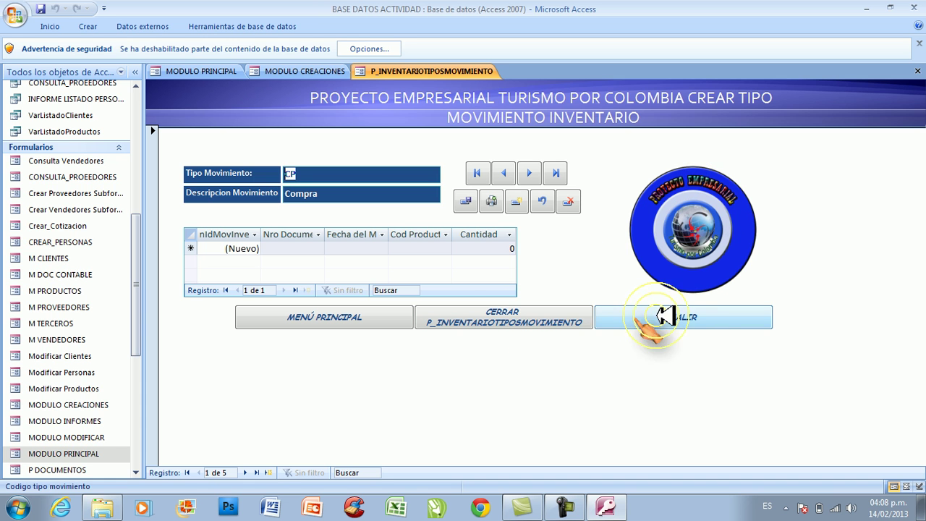
pyautogui.click(510, 320)
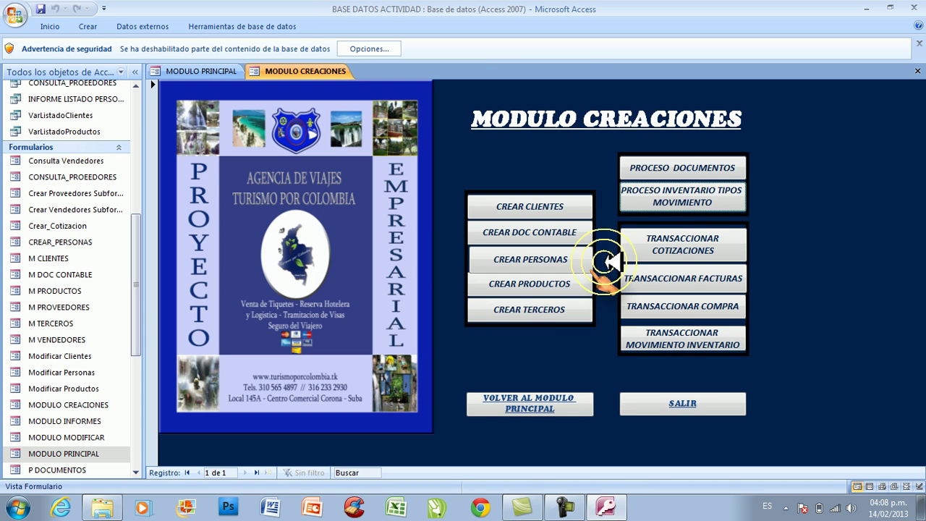
# View the quotation, invoice, purchase and inventory movement transaction forms, closing each one, and return to the main menu
pyautogui.click(691, 243)
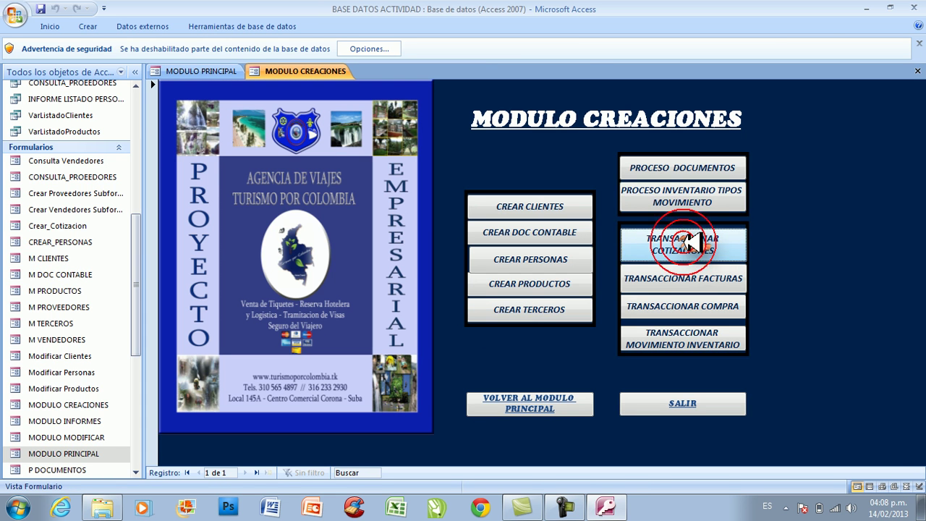
pyautogui.click(806, 364)
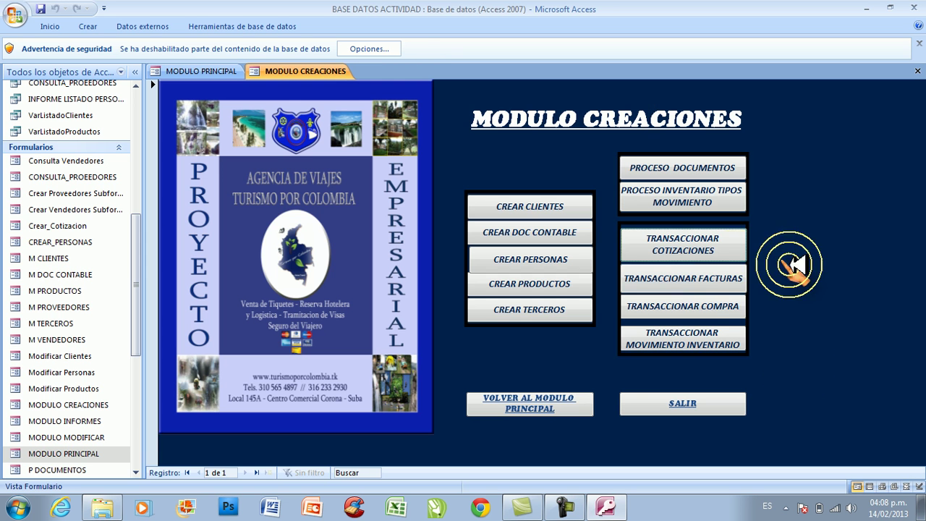
pyautogui.click(680, 280)
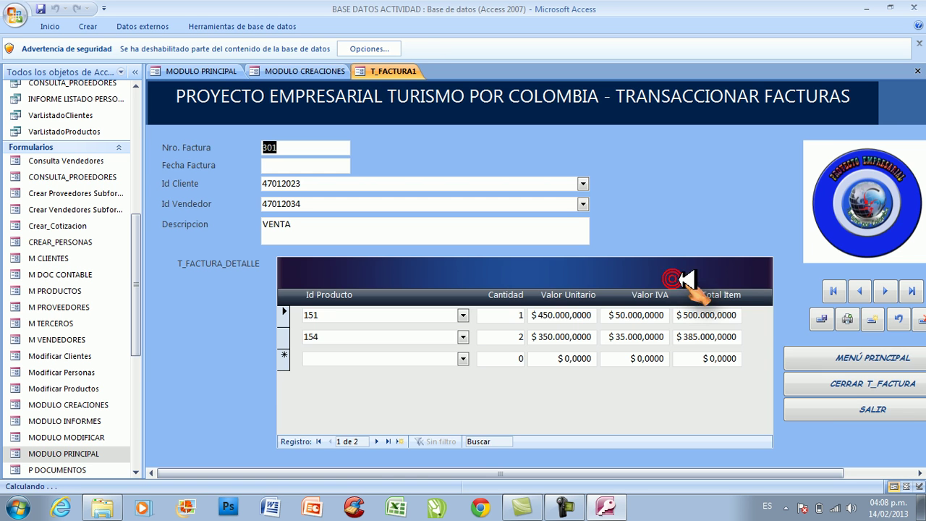
pyautogui.click(877, 383)
pyautogui.click(694, 308)
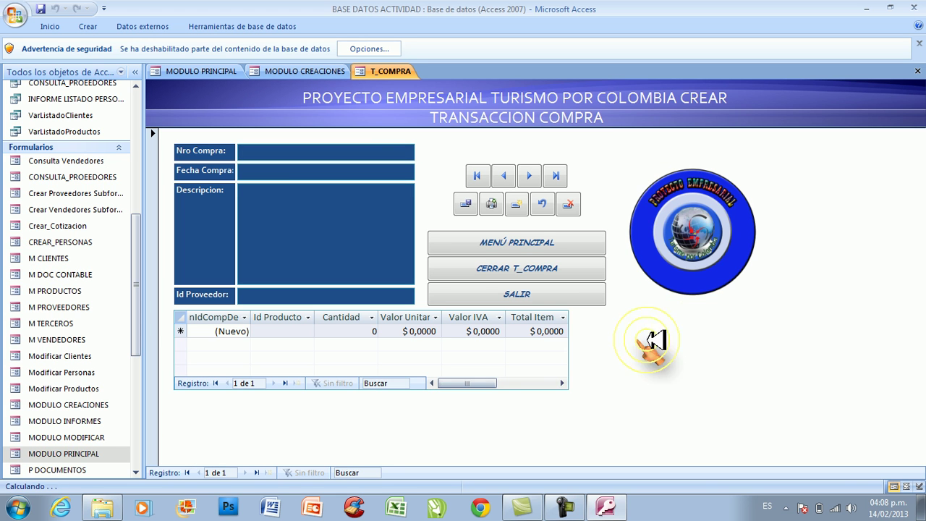
pyautogui.click(517, 266)
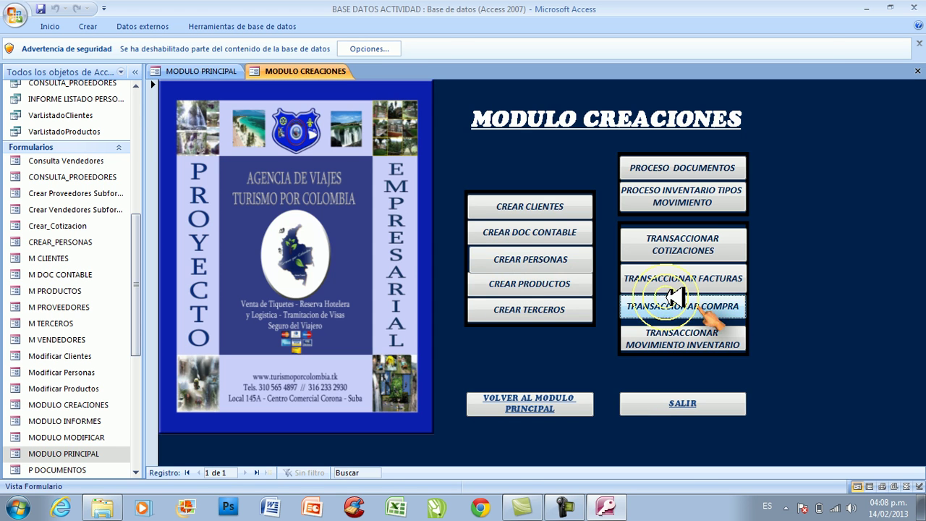
pyautogui.click(695, 344)
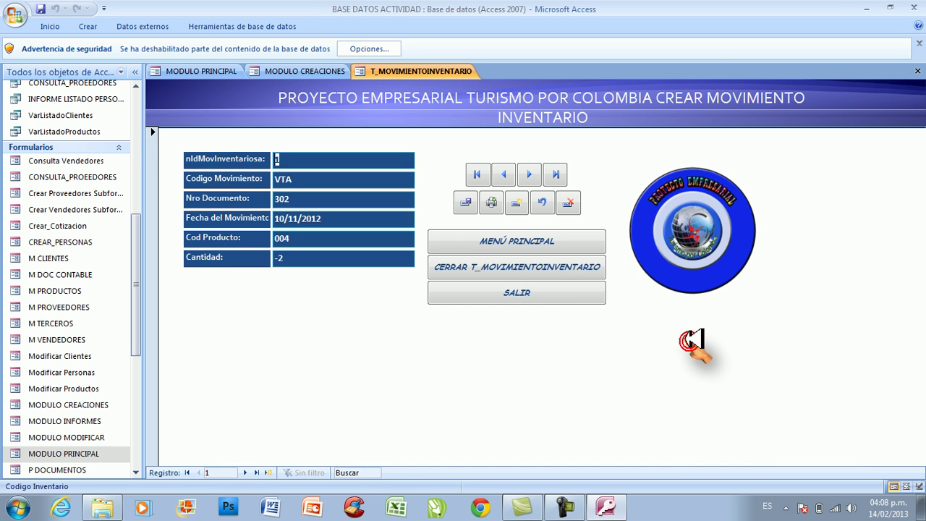
pyautogui.click(558, 269)
pyautogui.click(626, 412)
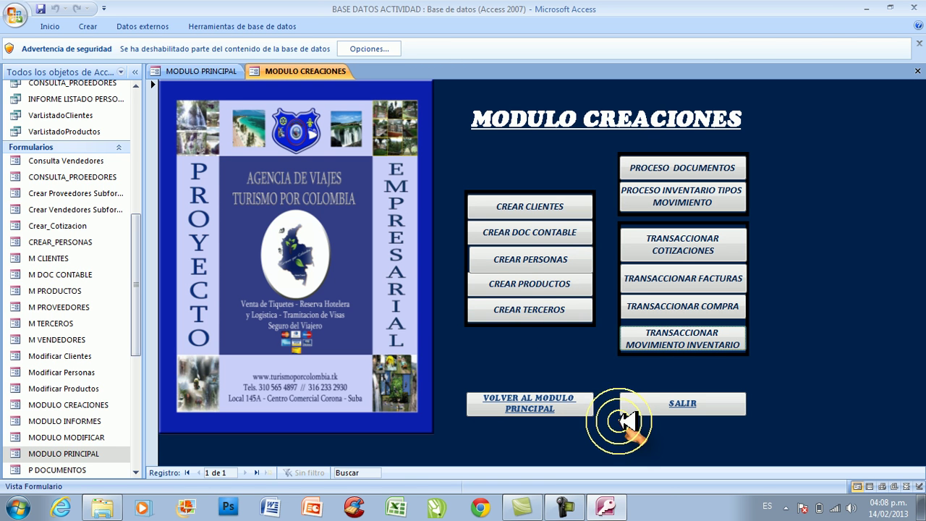
pyautogui.click(539, 406)
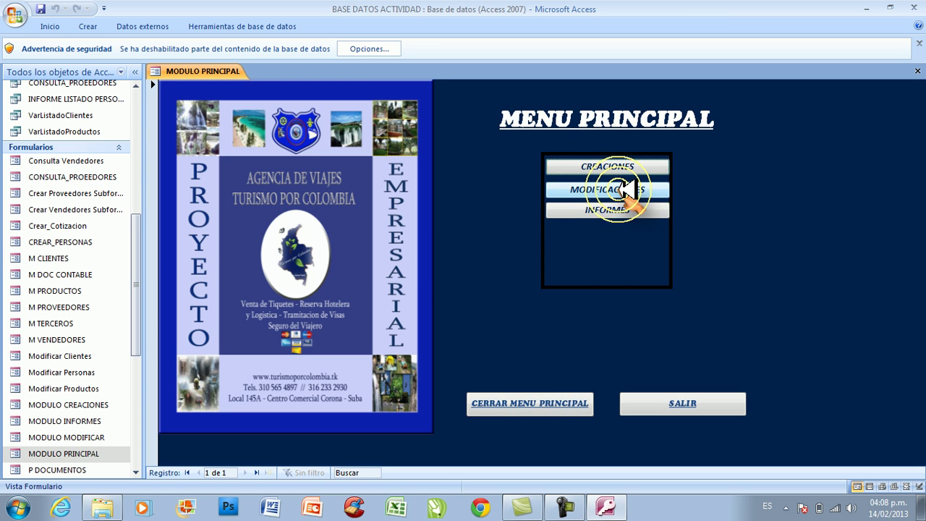
# In the modifications module, view and close the forms for persons, suppliers, sellers and clients
pyautogui.click(618, 190)
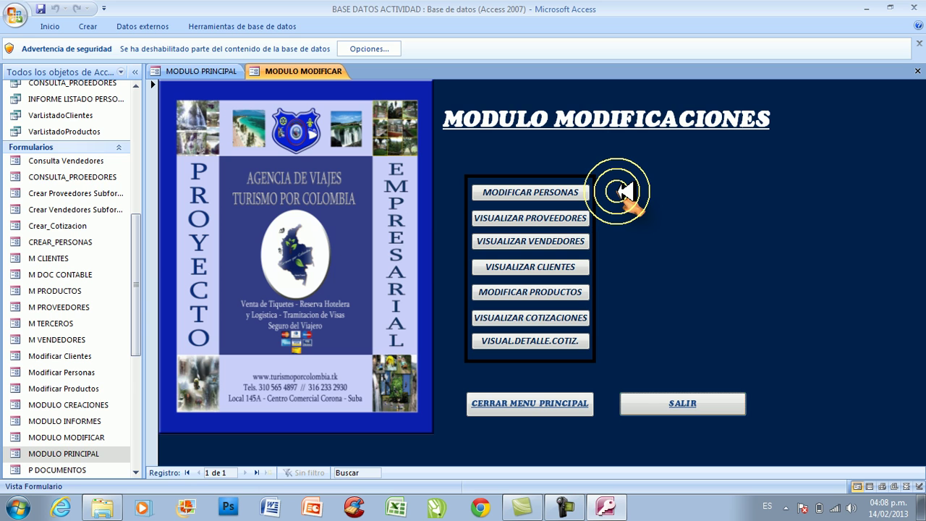
pyautogui.click(551, 192)
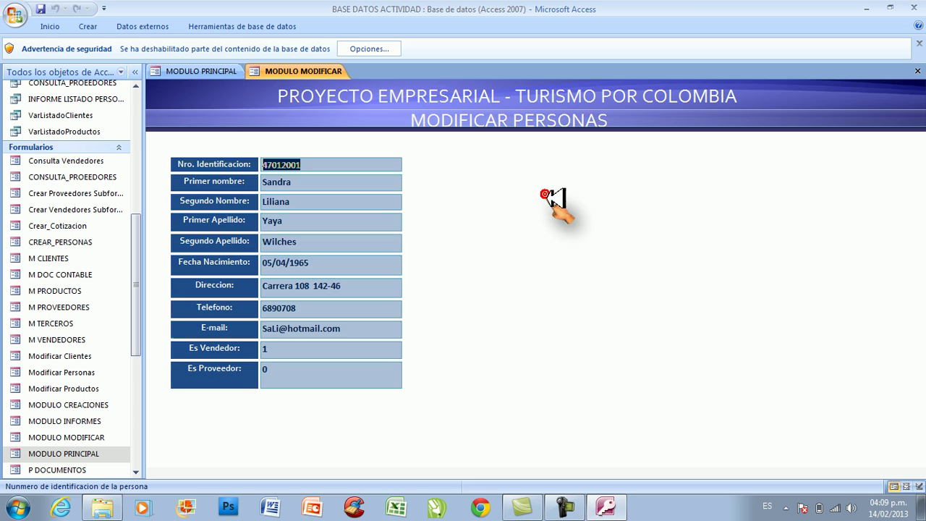
pyautogui.click(532, 302)
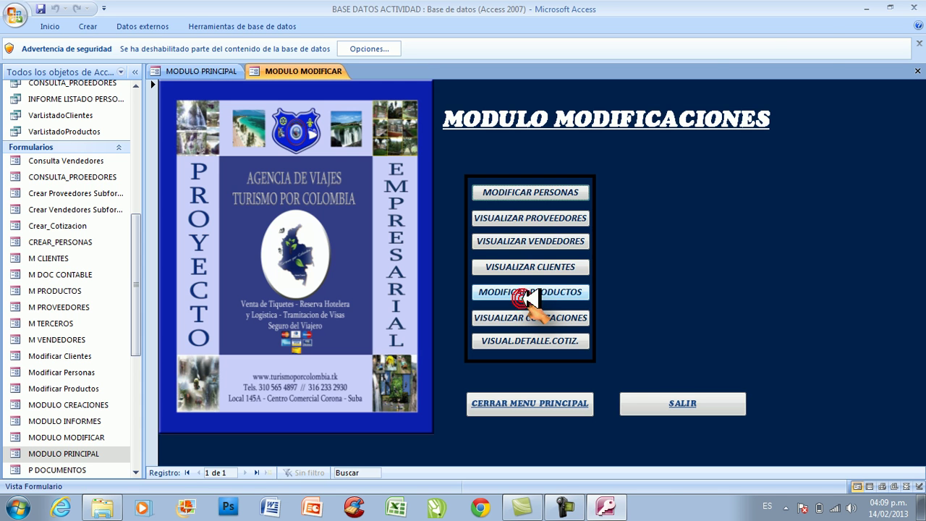
pyautogui.click(547, 219)
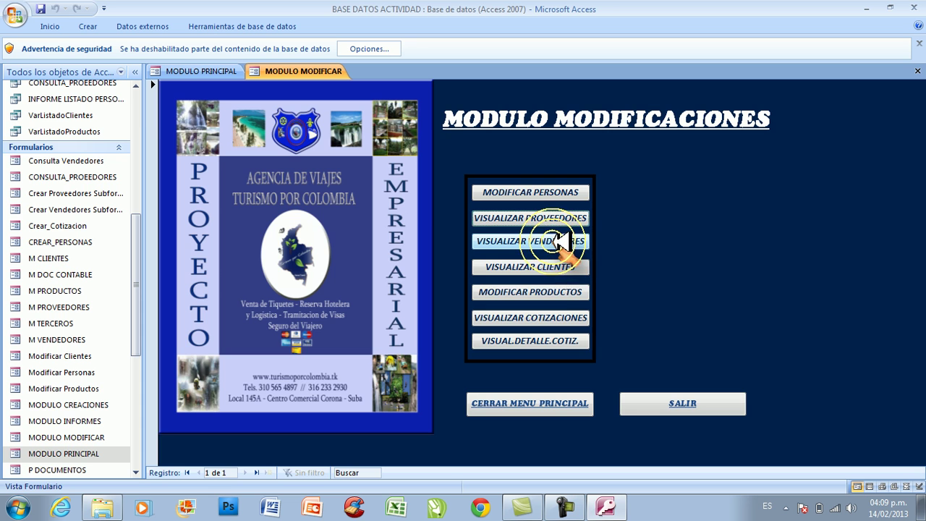
pyautogui.click(561, 241)
pyautogui.click(651, 241)
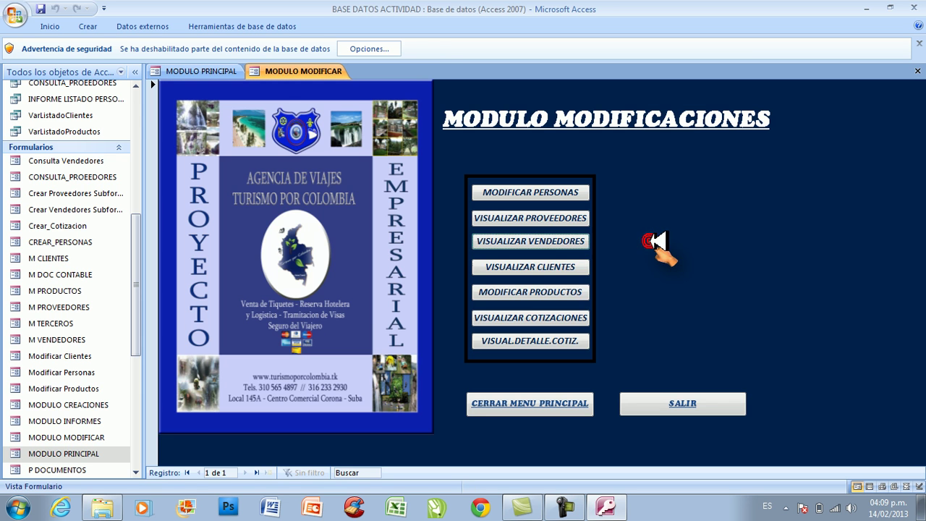
pyautogui.click(534, 267)
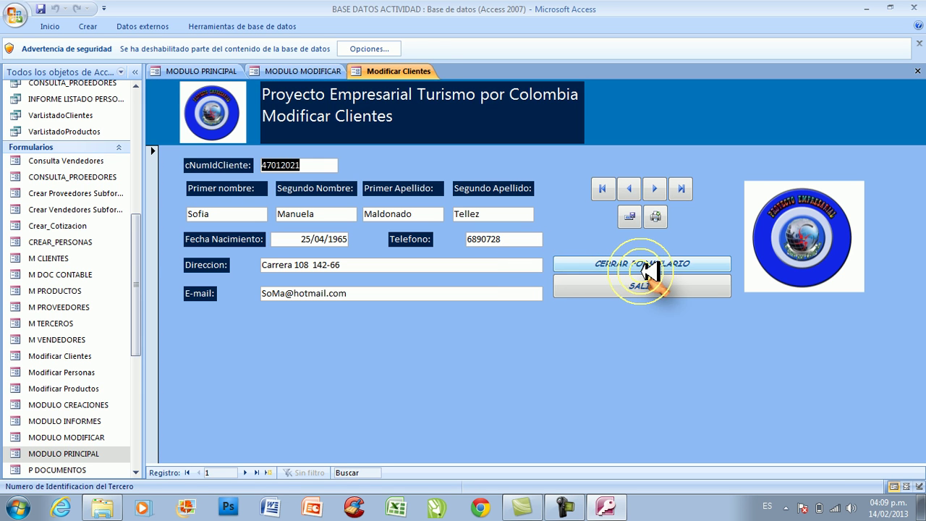
pyautogui.click(660, 266)
# View and close the product modification, quotation and quotation detail forms, and return to the main menu
pyautogui.click(542, 290)
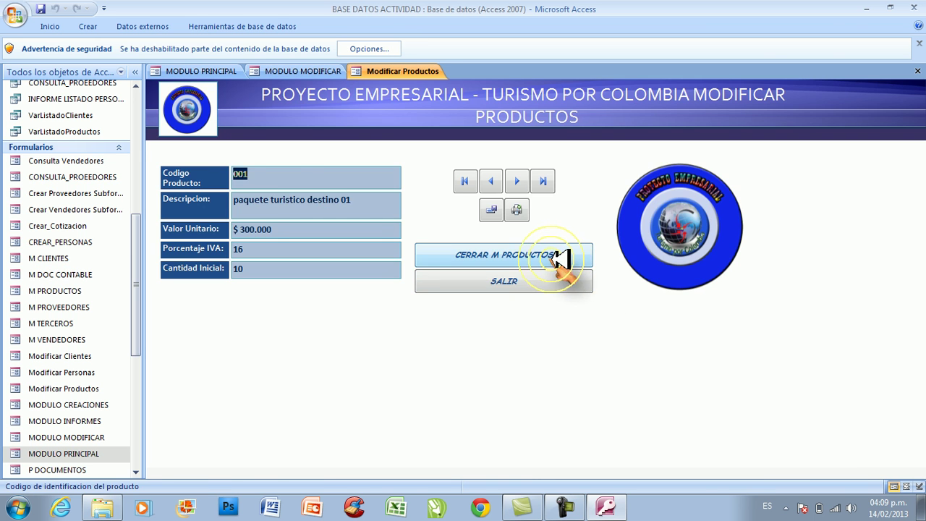
pyautogui.click(556, 256)
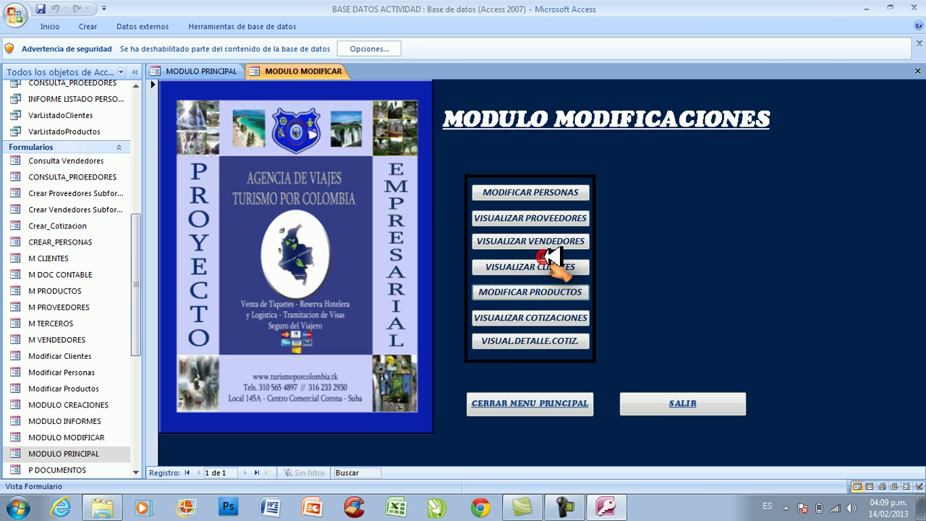
pyautogui.click(557, 318)
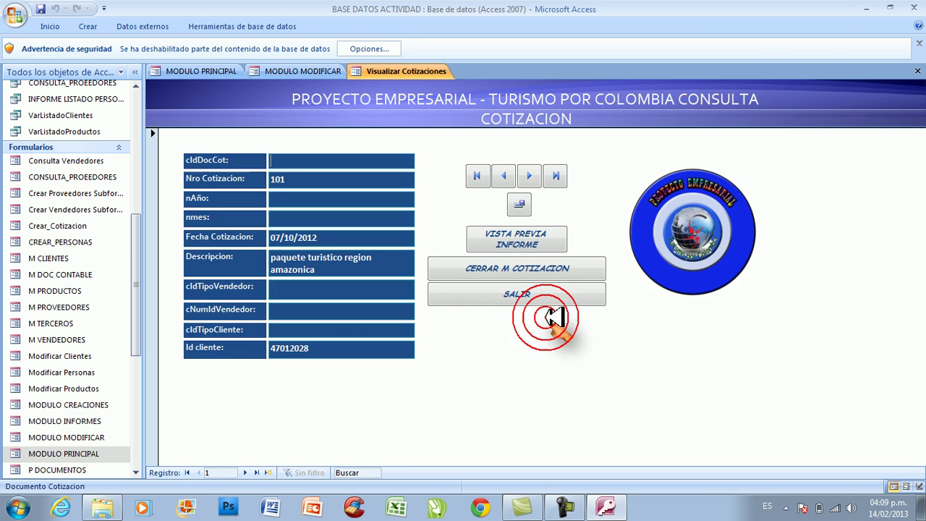
pyautogui.click(552, 273)
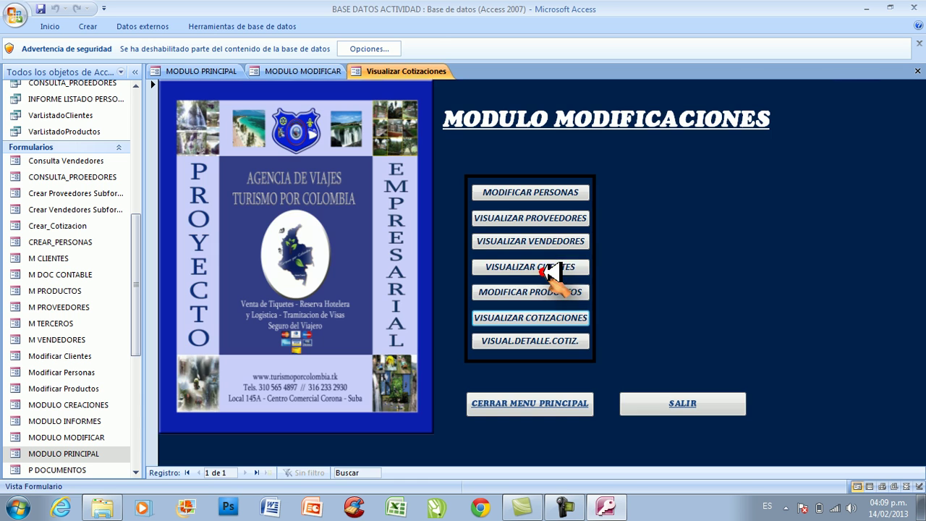
pyautogui.click(544, 343)
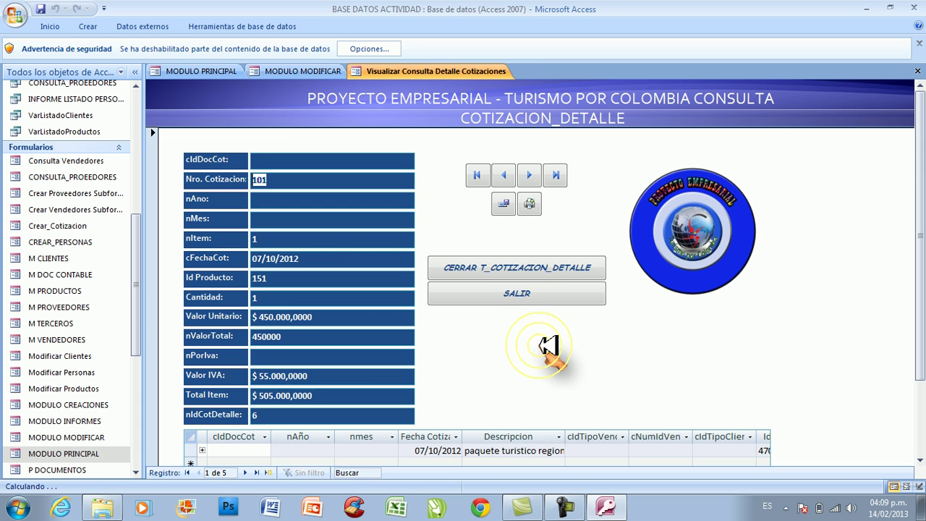
pyautogui.click(494, 269)
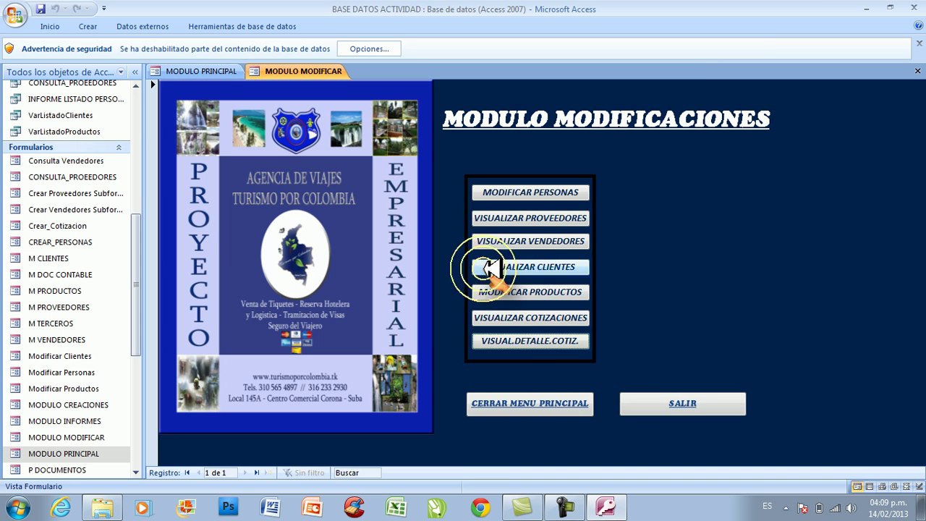
pyautogui.click(527, 402)
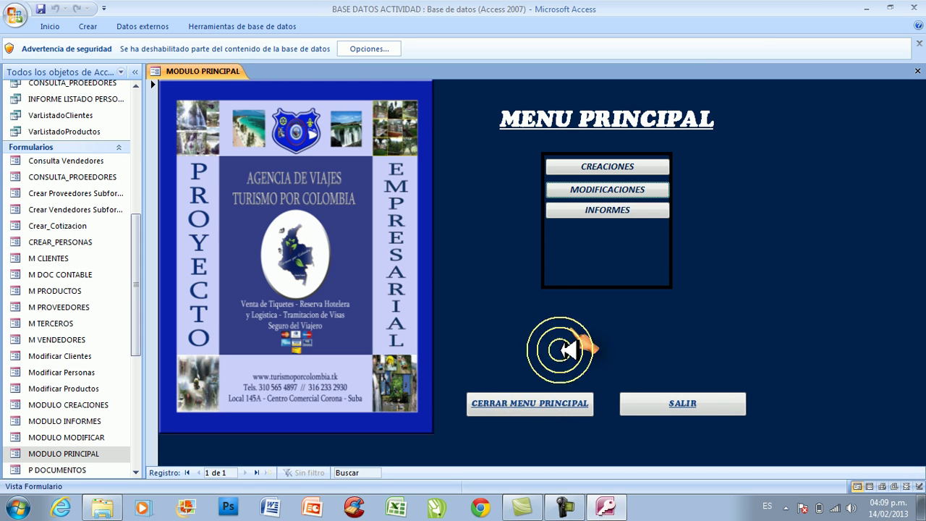
# Preview the persons report from the reports module, and close all open objects
pyautogui.click(606, 210)
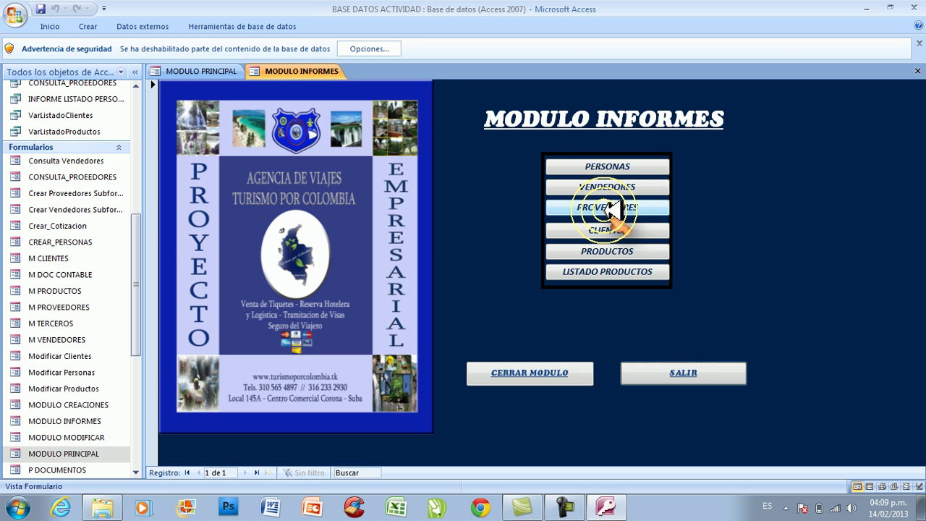
pyautogui.click(613, 165)
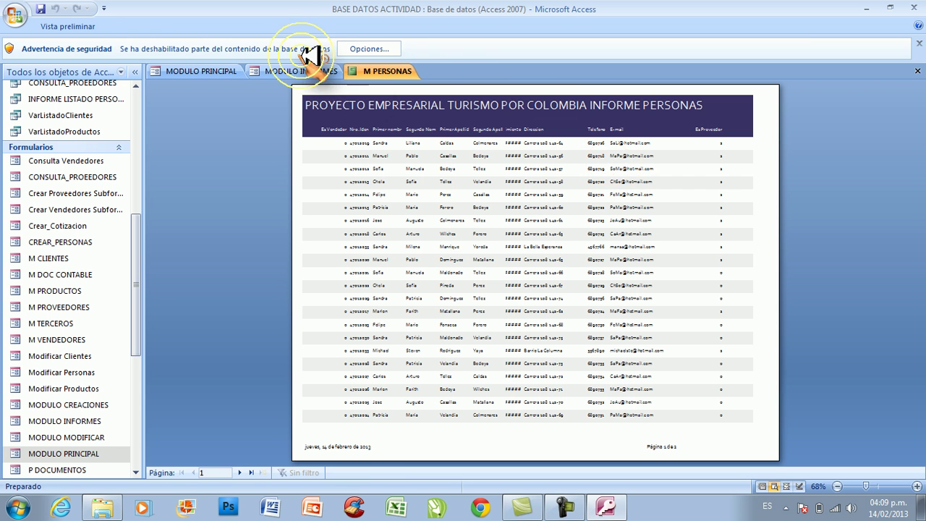
pyautogui.rightClick(376, 74)
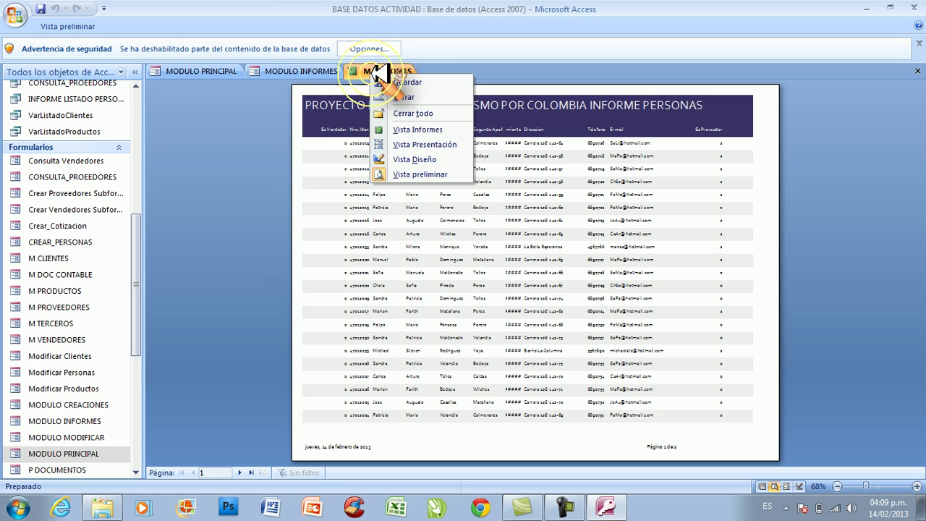
pyautogui.click(434, 113)
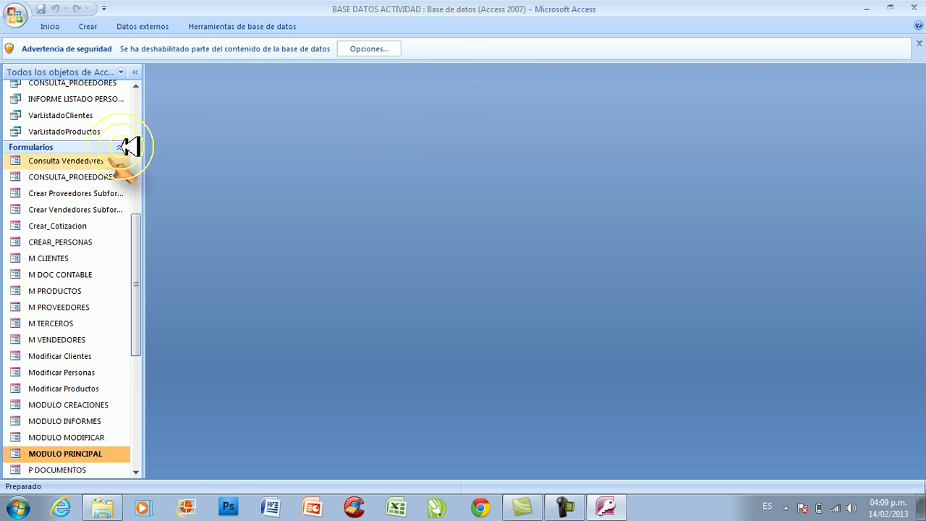
# Reopen the MODULO PRINCIPAL form, close it from its own menu, and show the database's list of tables
pyautogui.doubleClick(101, 454)
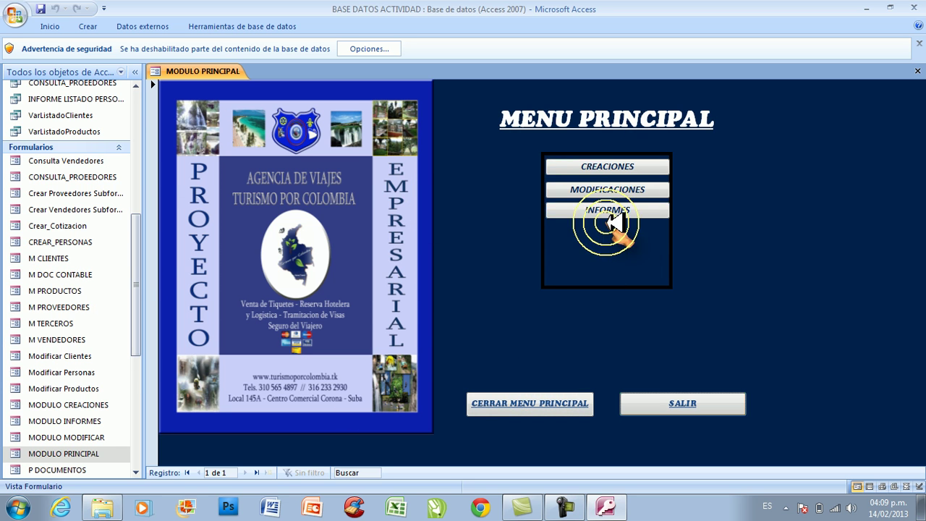
pyautogui.click(532, 403)
pyautogui.moveTo(139, 266); pyautogui.dragTo(143, 105)
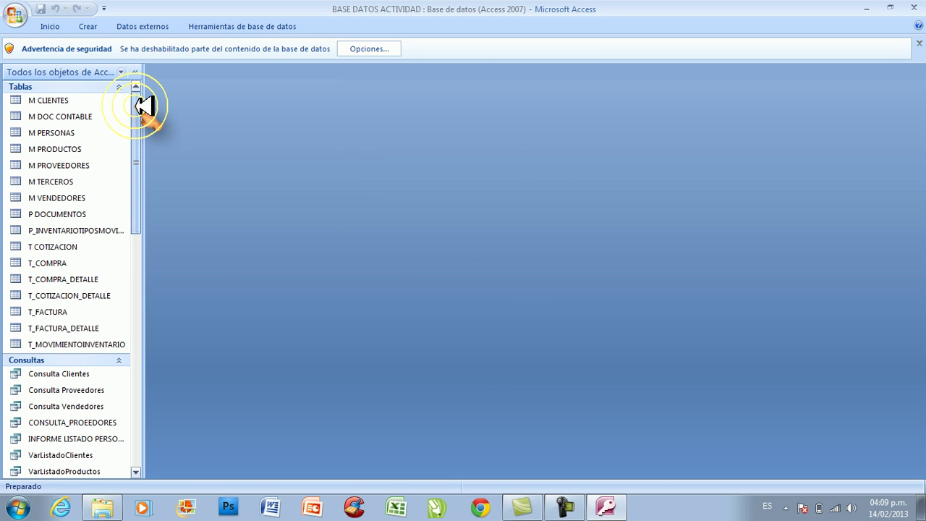
# Review the database's tables in the object list, from M CLIENTES through T_MOVIMIENTOINVENTARIO
pyautogui.click(54, 100)
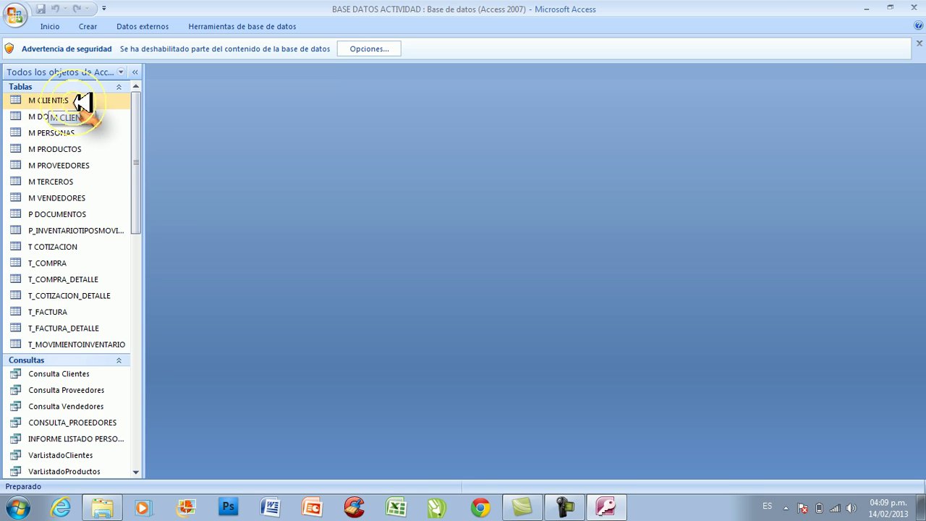
pyautogui.click(51, 134)
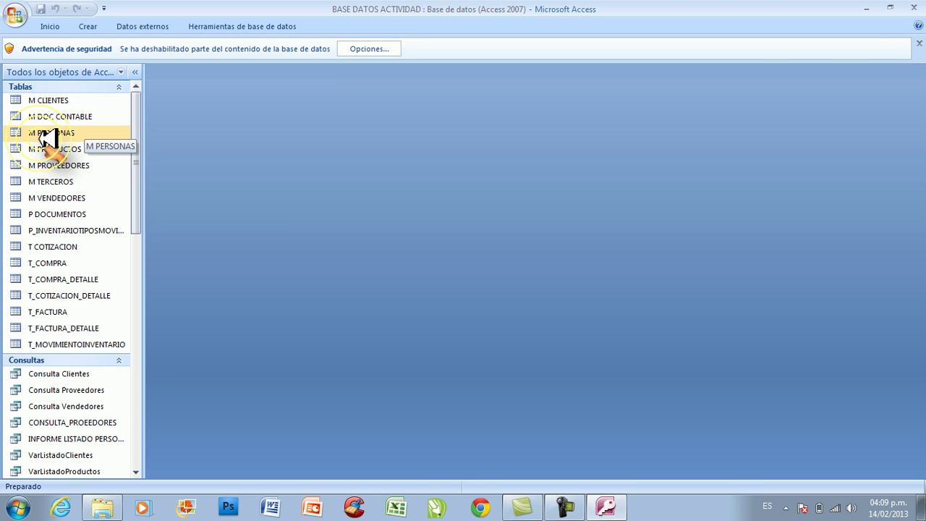
pyautogui.click(90, 149)
pyautogui.click(80, 165)
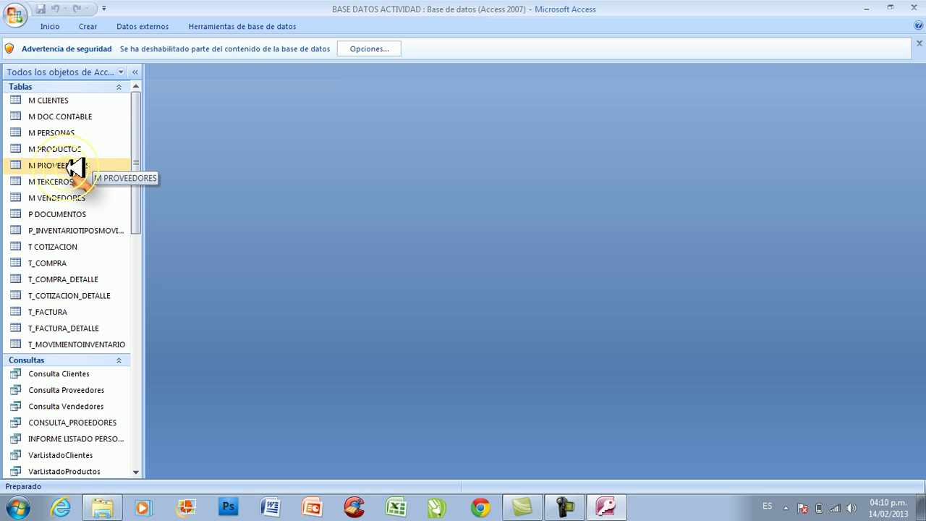
pyautogui.click(76, 181)
pyautogui.click(80, 199)
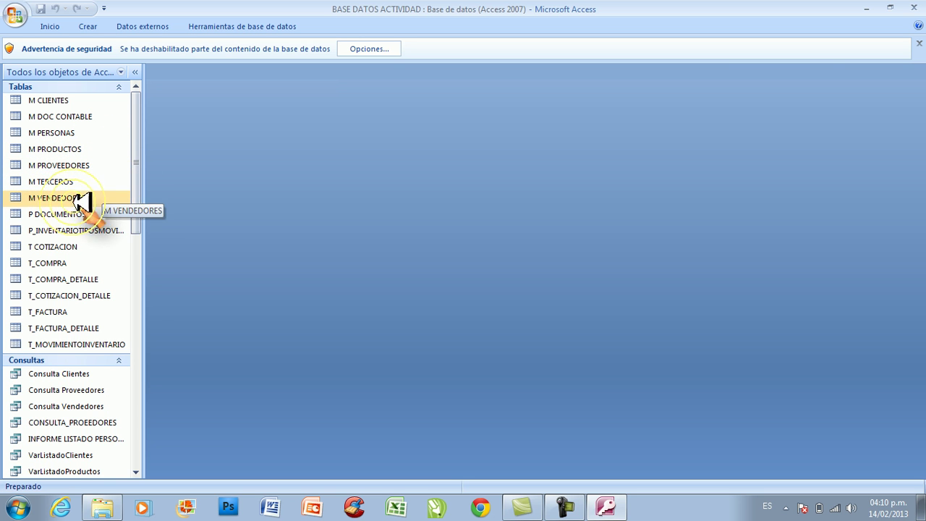
pyautogui.click(83, 214)
pyautogui.click(86, 230)
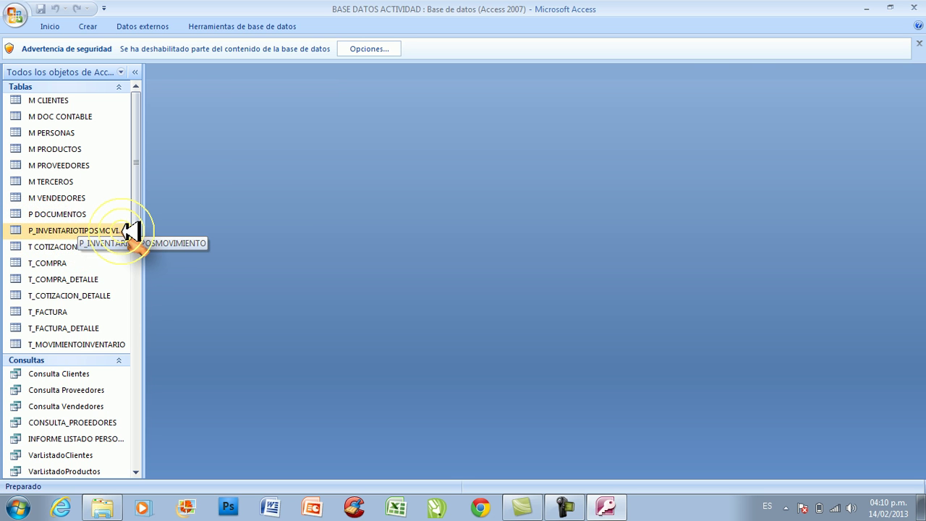
pyautogui.click(56, 247)
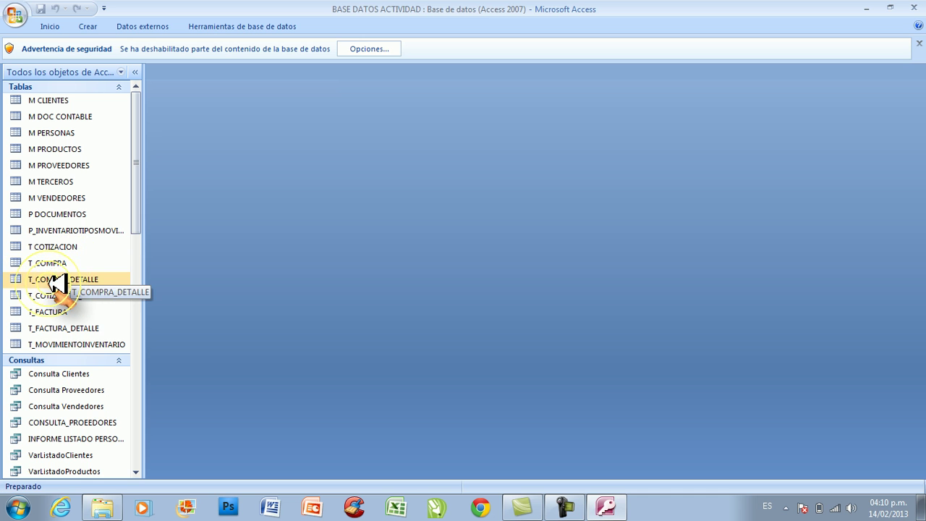
pyautogui.click(116, 299)
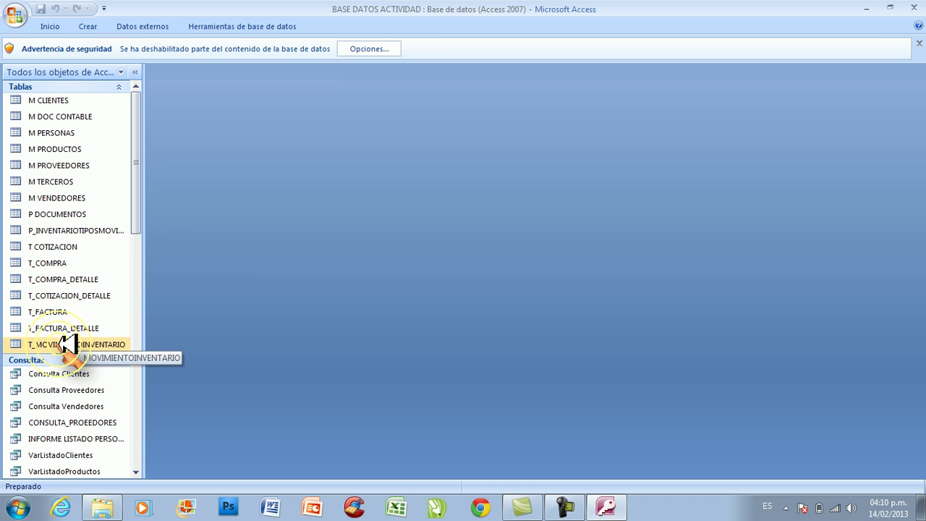
pyautogui.click(137, 346)
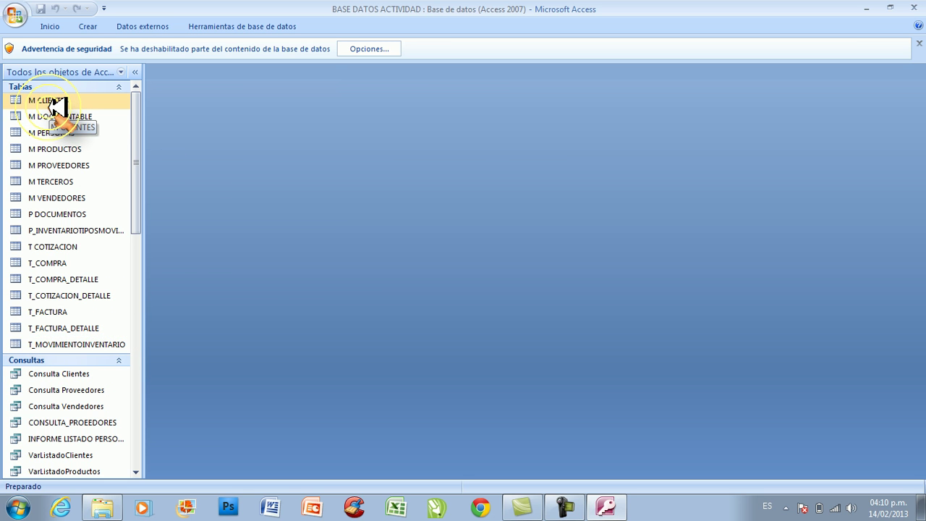
pyautogui.click(160, 204)
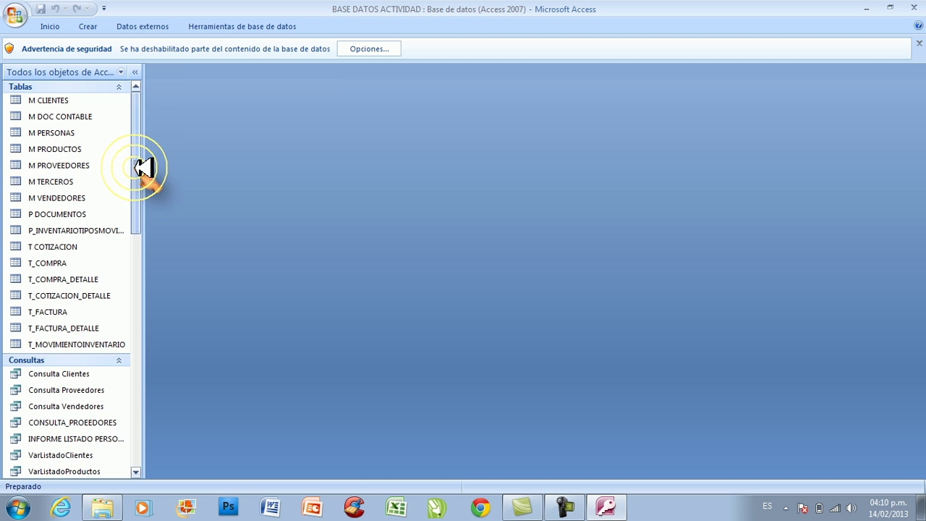
# Look through the database's queries, forms and reports in the object list, and return to the tables
pyautogui.moveTo(140, 171); pyautogui.dragTo(152, 225)
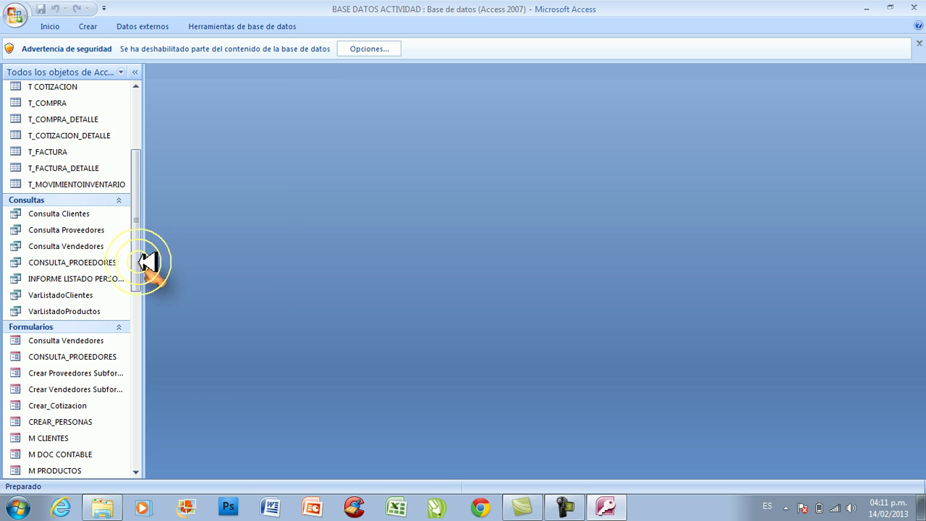
pyautogui.moveTo(138, 261); pyautogui.dragTo(140, 290)
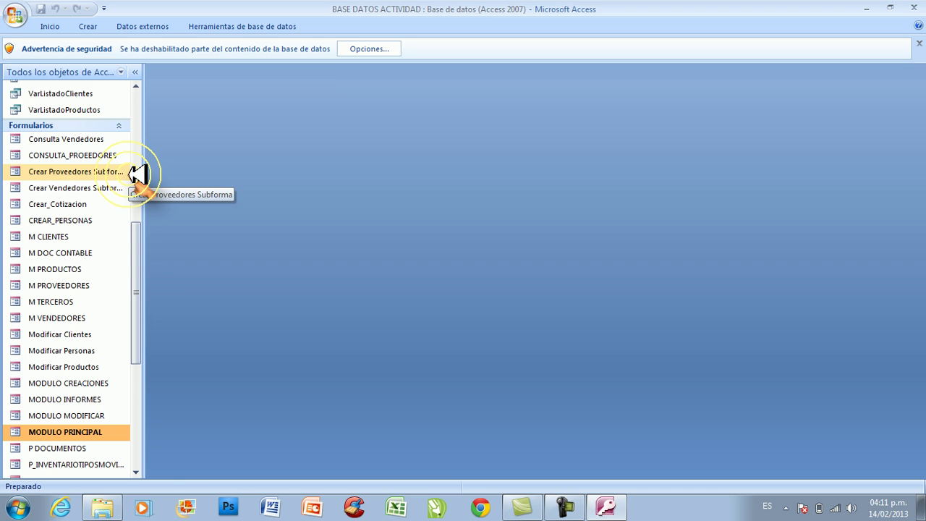
pyautogui.moveTo(136, 239); pyautogui.dragTo(135, 238)
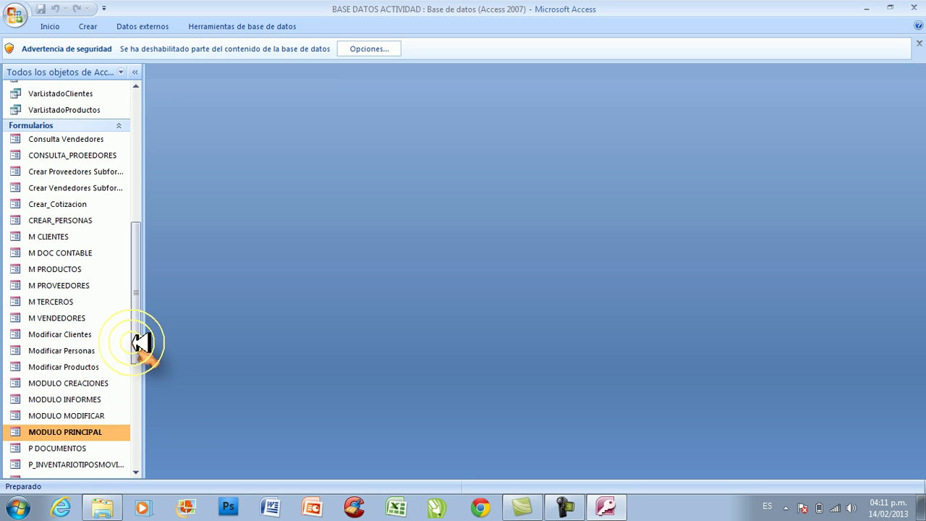
pyautogui.moveTo(136, 337); pyautogui.dragTo(149, 399)
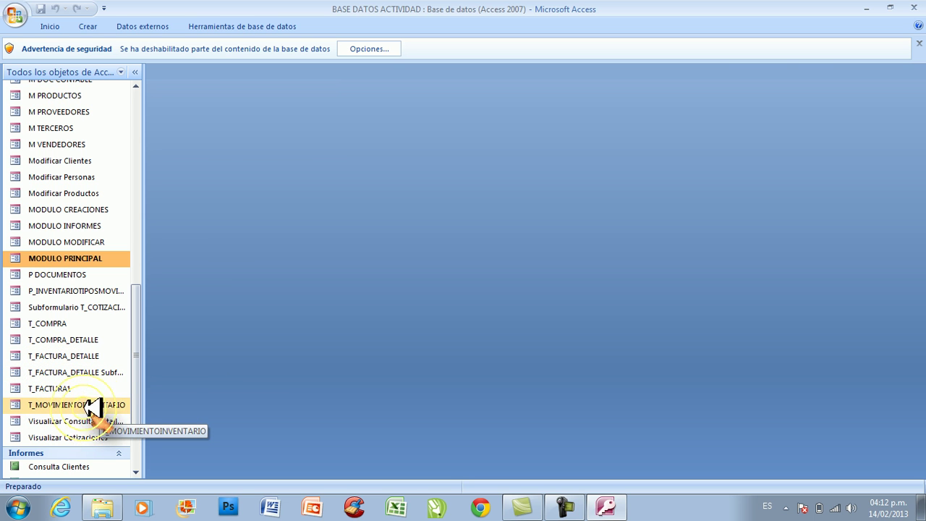
pyautogui.moveTo(140, 376); pyautogui.dragTo(139, 410)
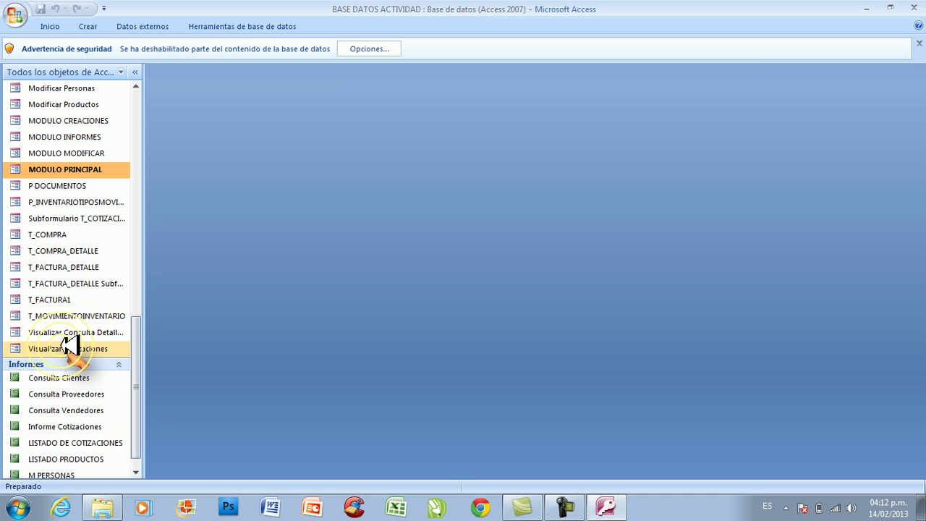
pyautogui.moveTo(140, 353); pyautogui.dragTo(136, 399)
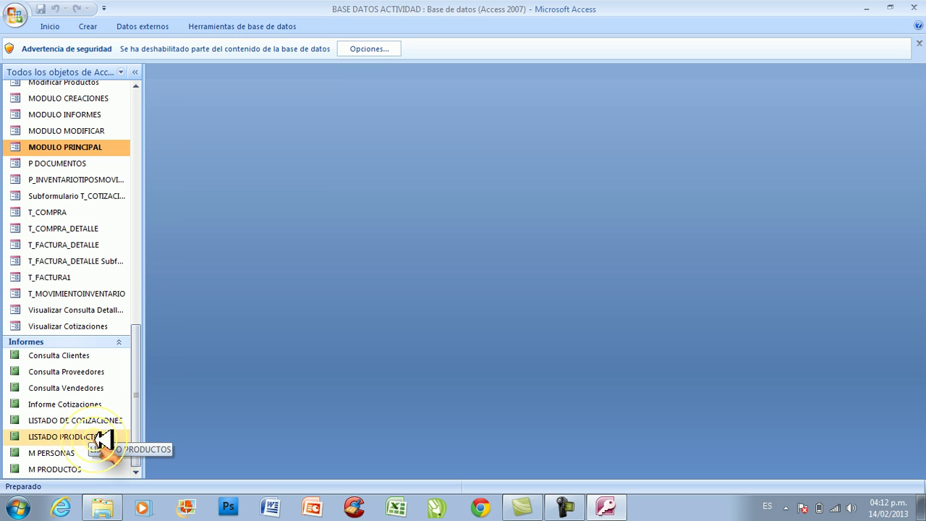
pyautogui.click(588, 338)
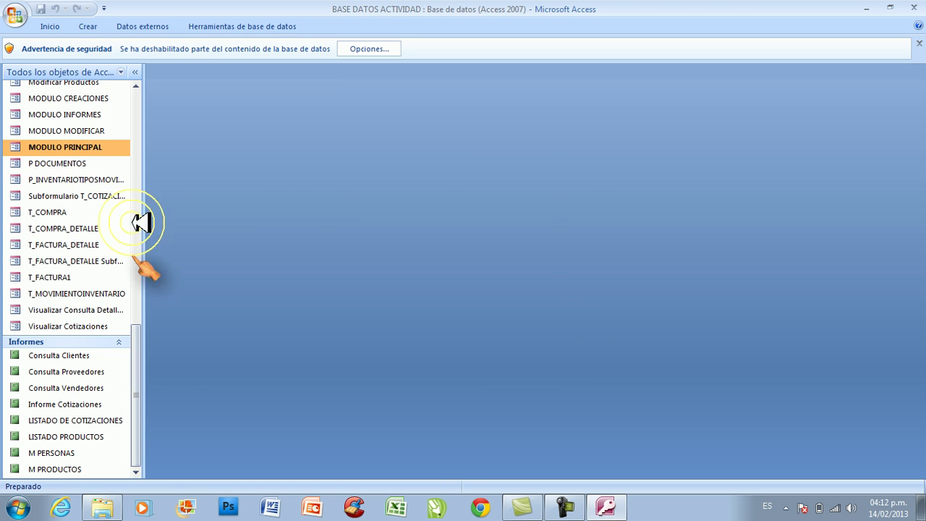
pyautogui.moveTo(141, 362); pyautogui.dragTo(151, 114)
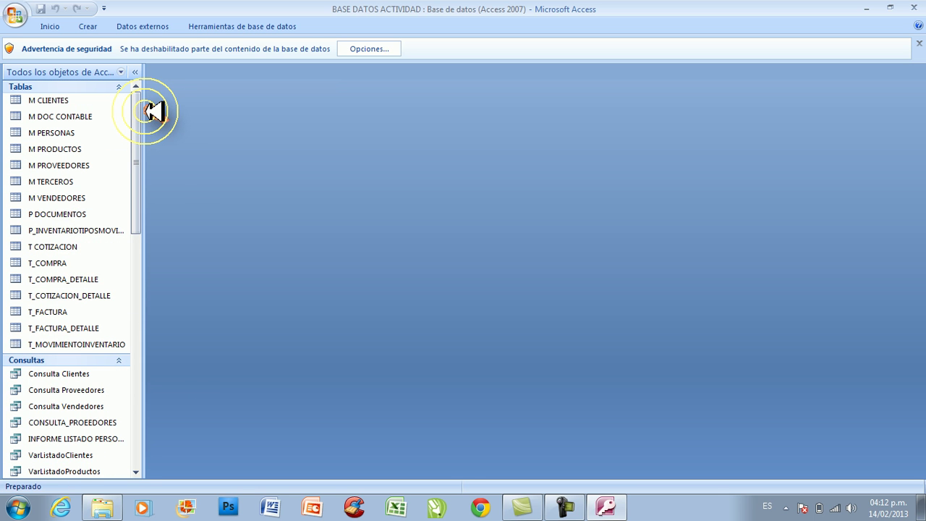
# Restore the full ribbon, review the commands for creating objects, and return to the home commands with the M CLIENTES table selected
pyautogui.doubleClick(49, 26)
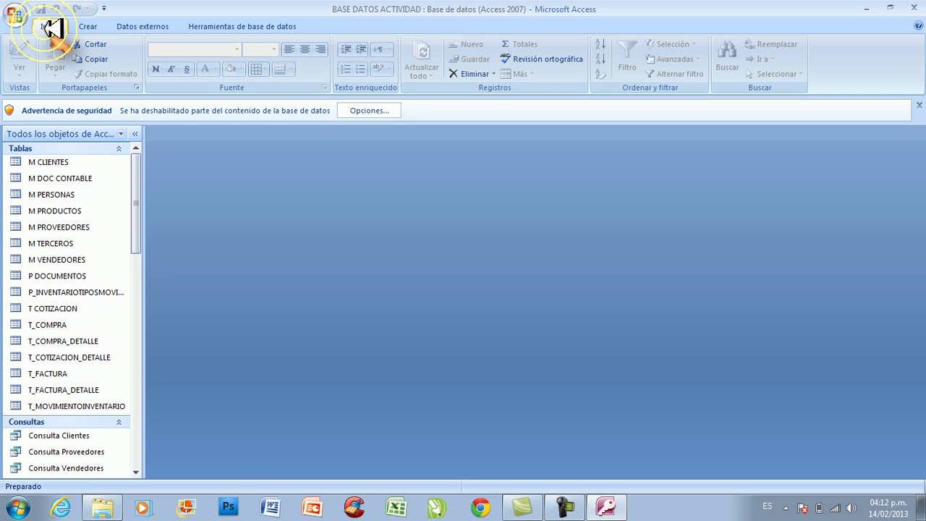
pyautogui.click(87, 26)
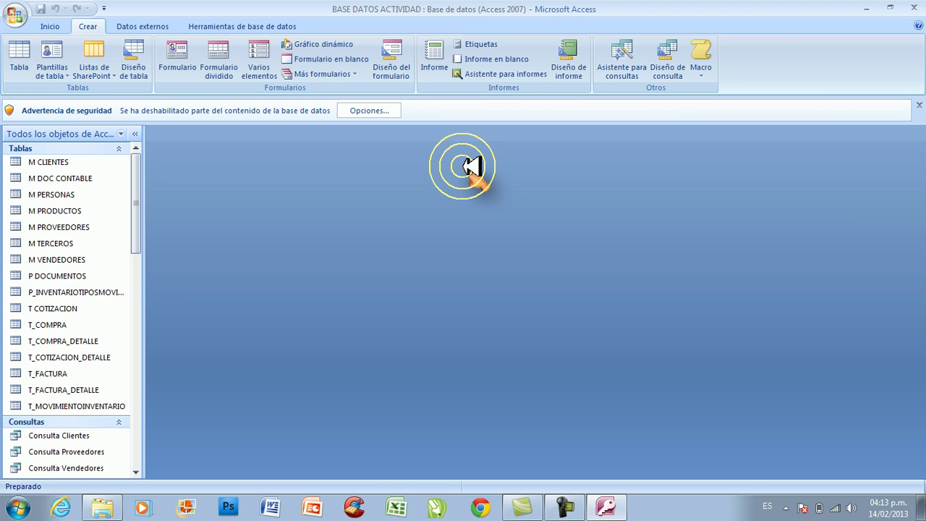
pyautogui.click(62, 164)
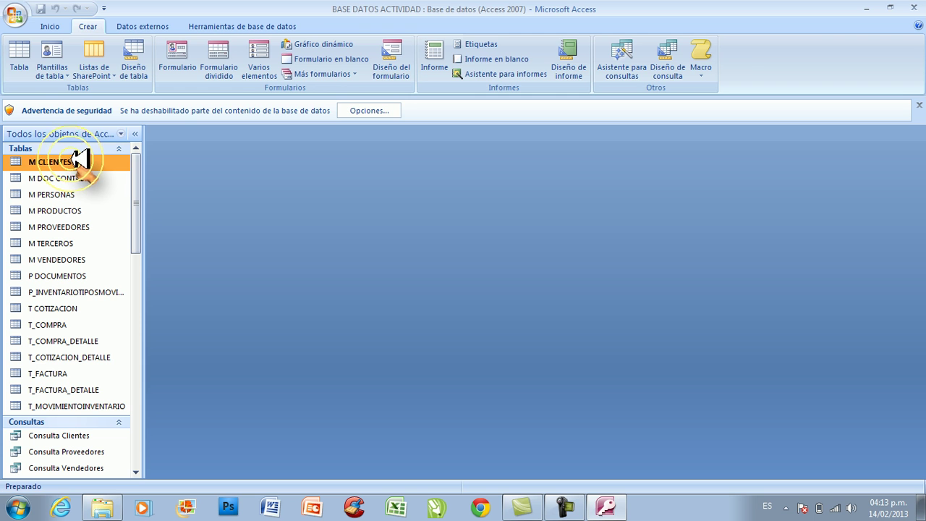
pyautogui.click(51, 27)
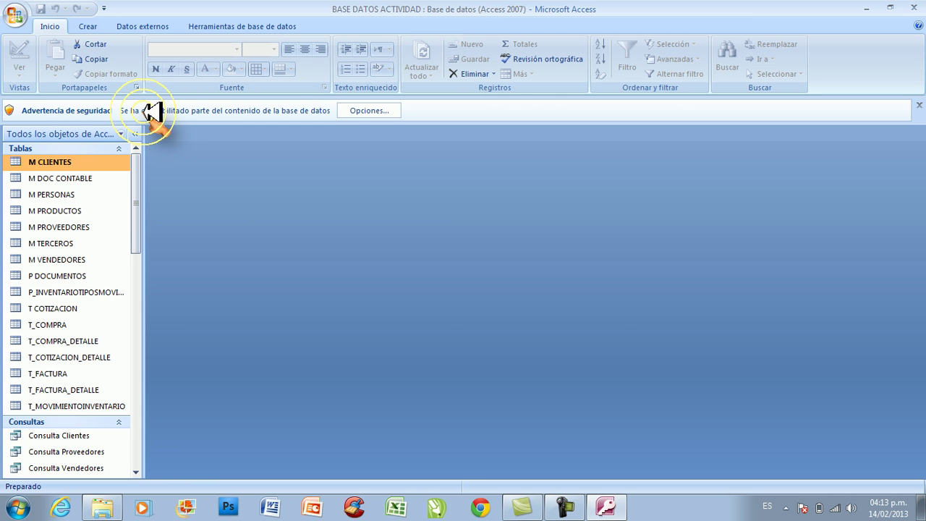
# Open the M CLIENTES table in Design view and examine the data types available for the cTipoIdCliente field
pyautogui.doubleClick(65, 162)
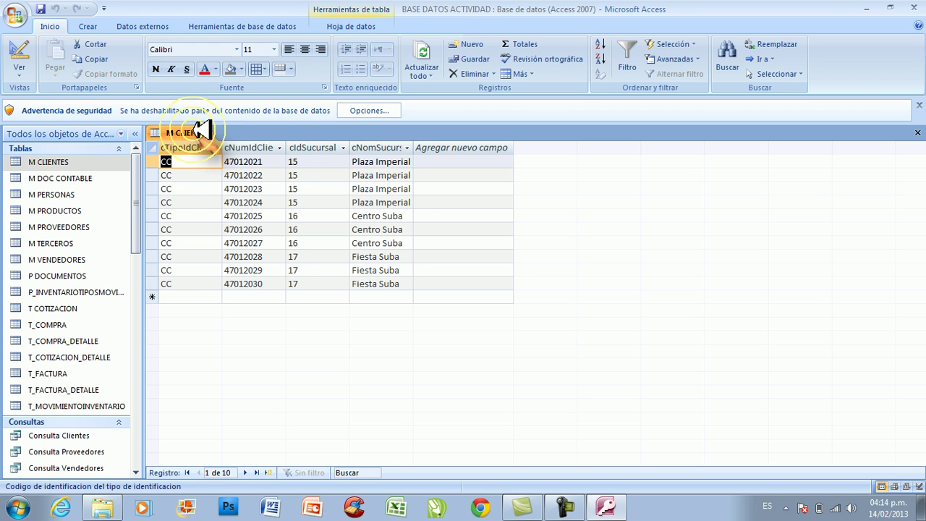
pyautogui.click(33, 61)
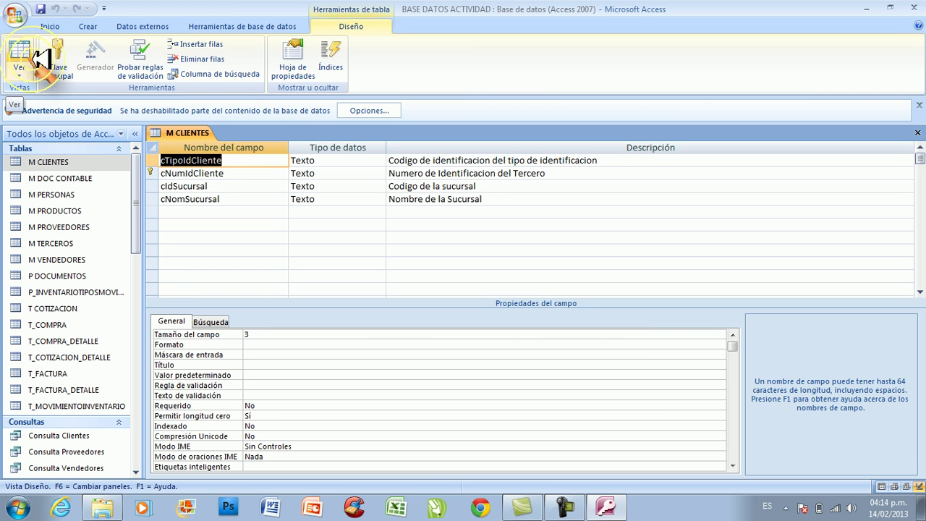
pyautogui.click(265, 156)
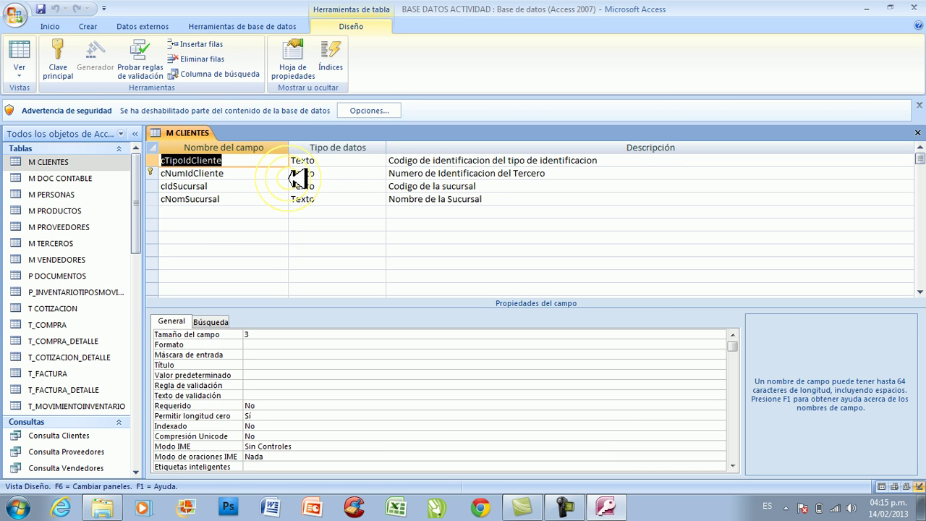
pyautogui.click(346, 160)
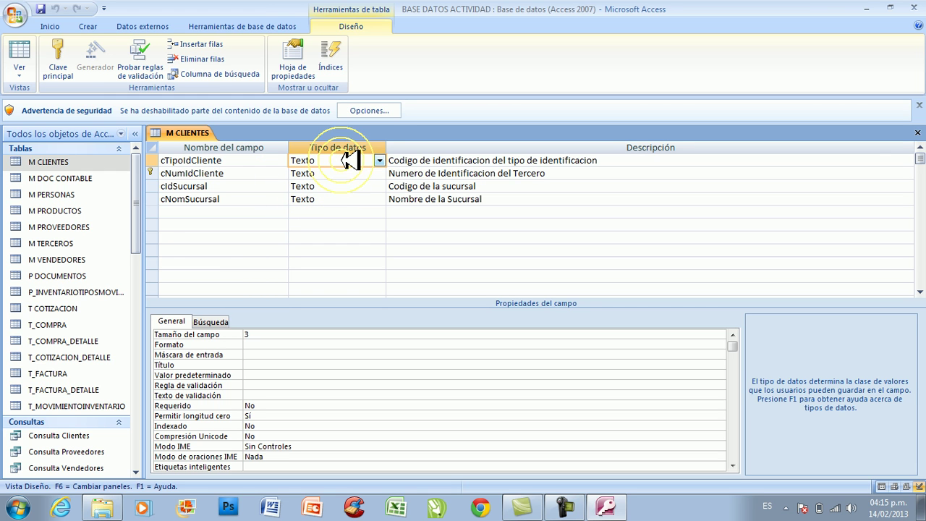
pyautogui.click(379, 160)
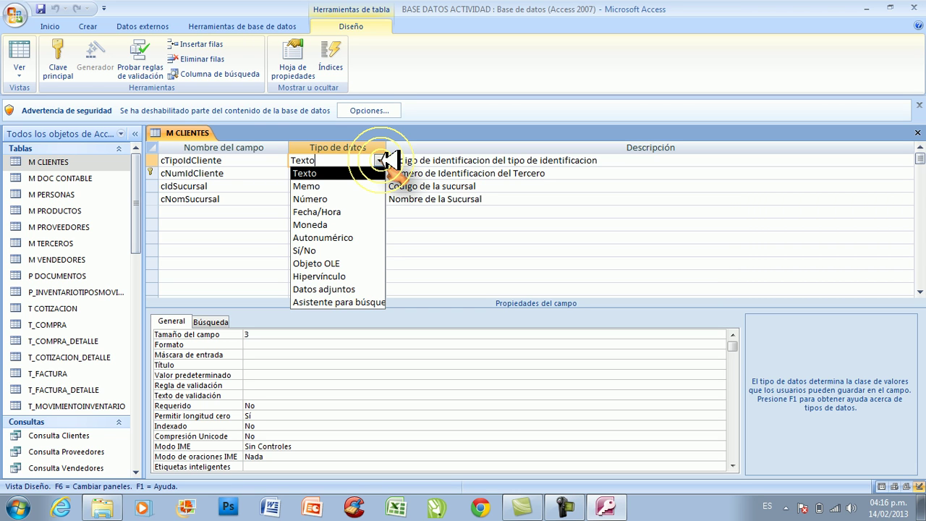
pyautogui.click(206, 133)
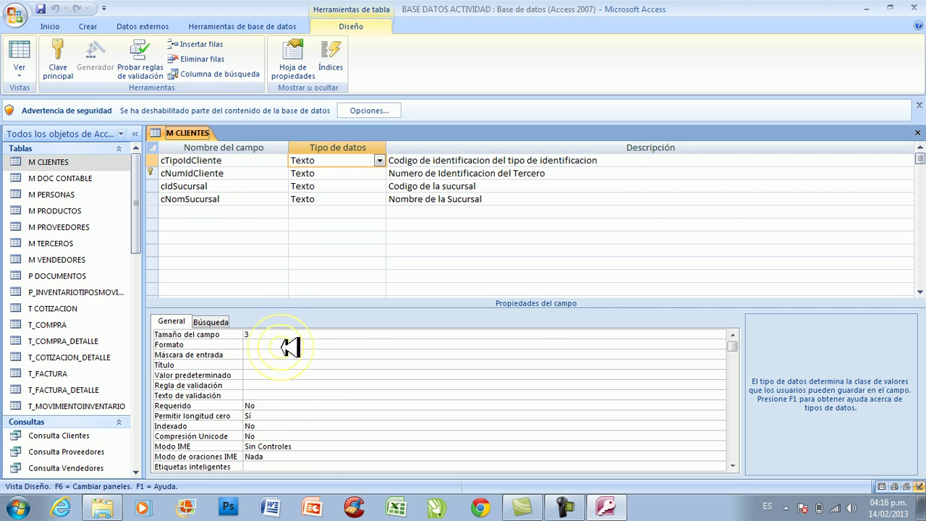
pyautogui.click(330, 165)
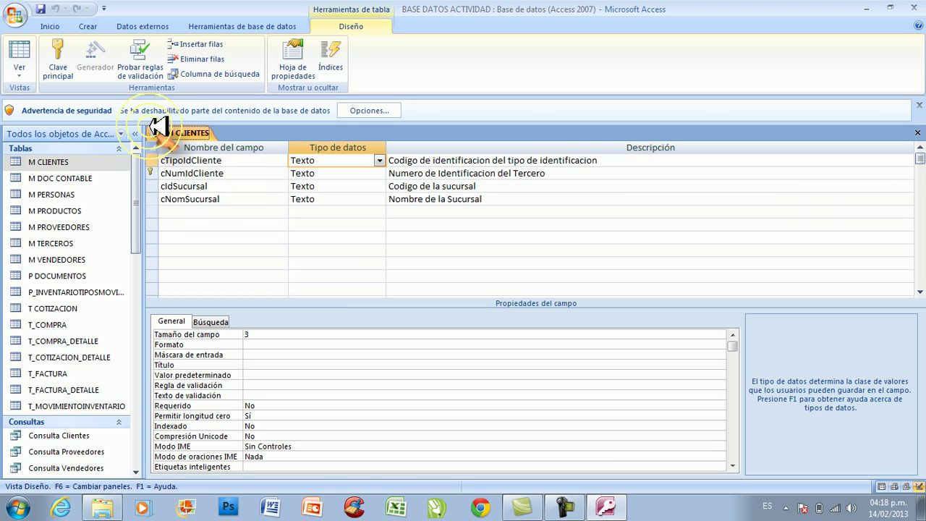
# Open the M DOC CONTABLE and M PERSONAS tables, and view the field design of M PERSONAS
pyautogui.doubleClick(66, 179)
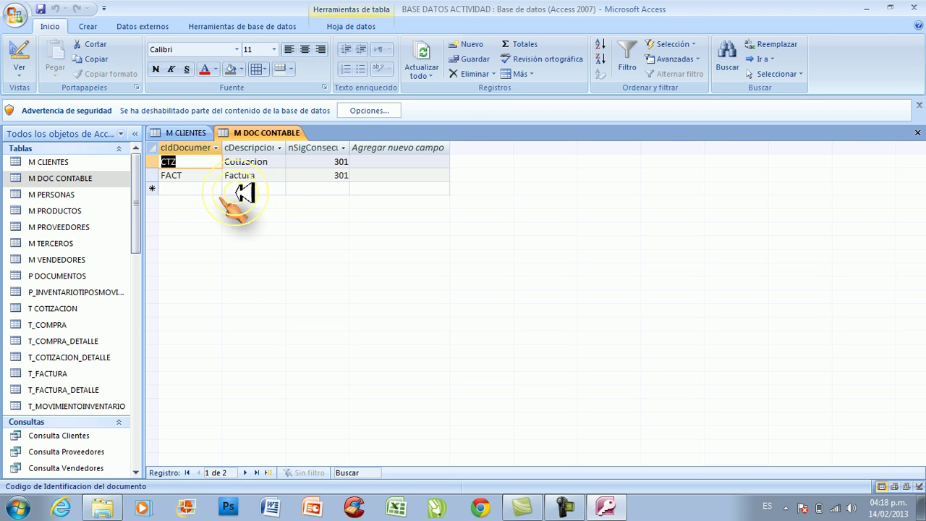
pyautogui.doubleClick(62, 195)
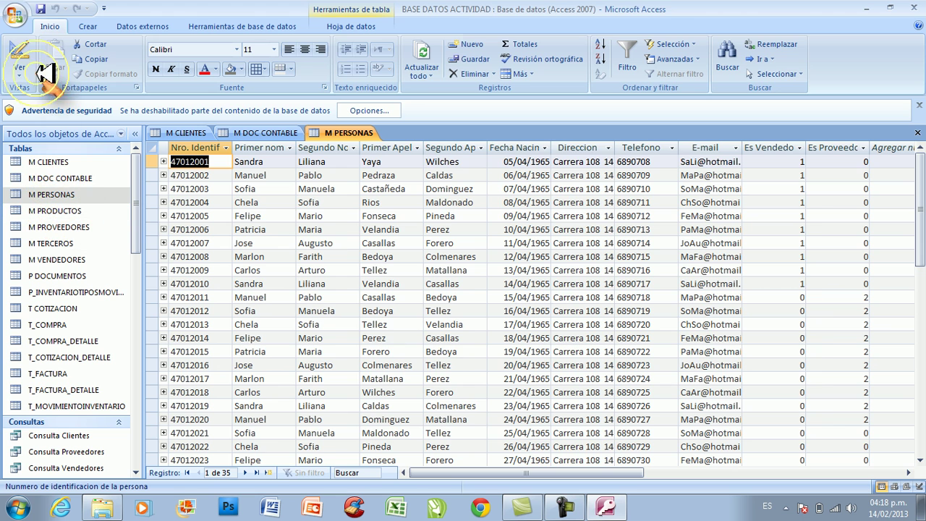
pyautogui.click(20, 46)
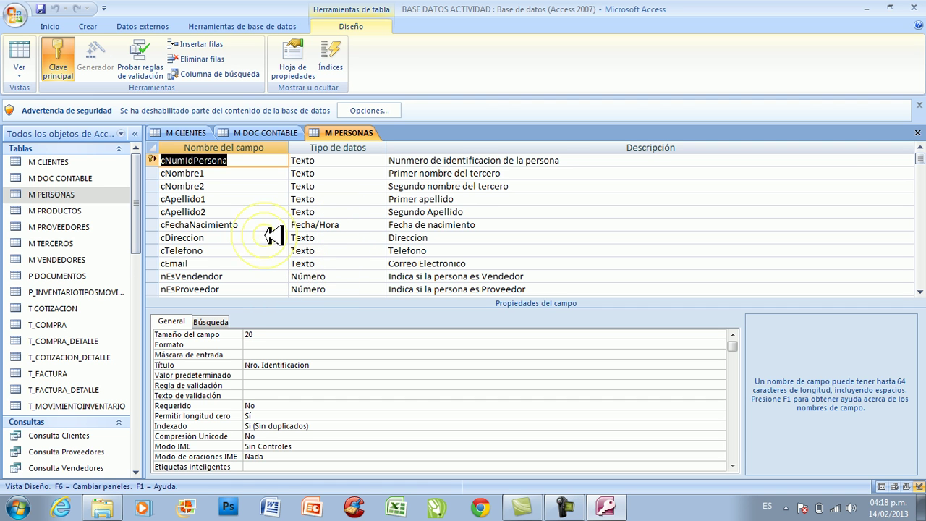
# Open the M PRODUCTOS and M PROVEEDORES tables and view each one's fields in Design view
pyautogui.click(64, 210)
pyautogui.doubleClick(65, 210)
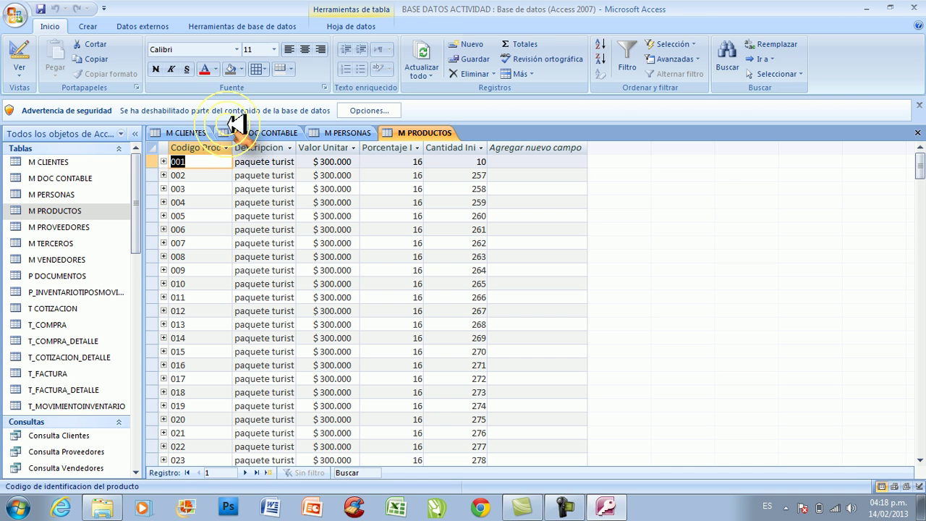
pyautogui.click(18, 48)
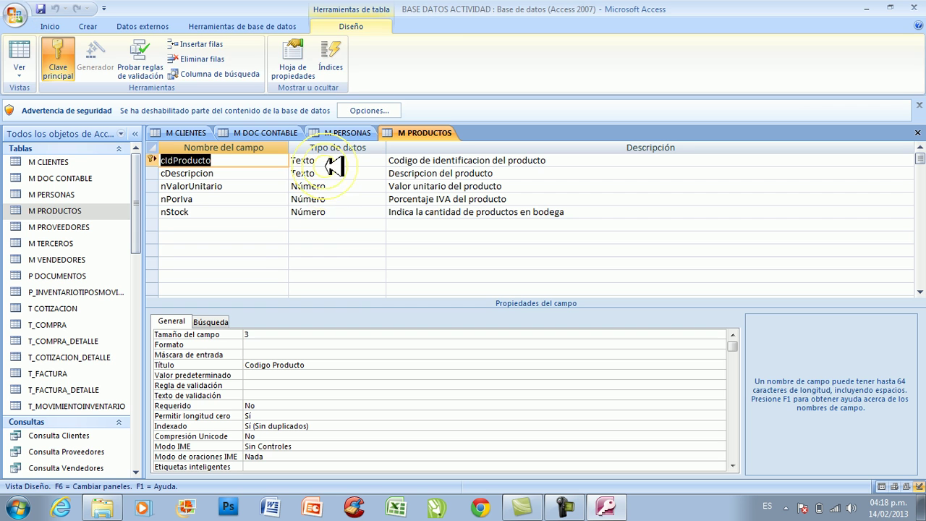
pyautogui.doubleClick(67, 226)
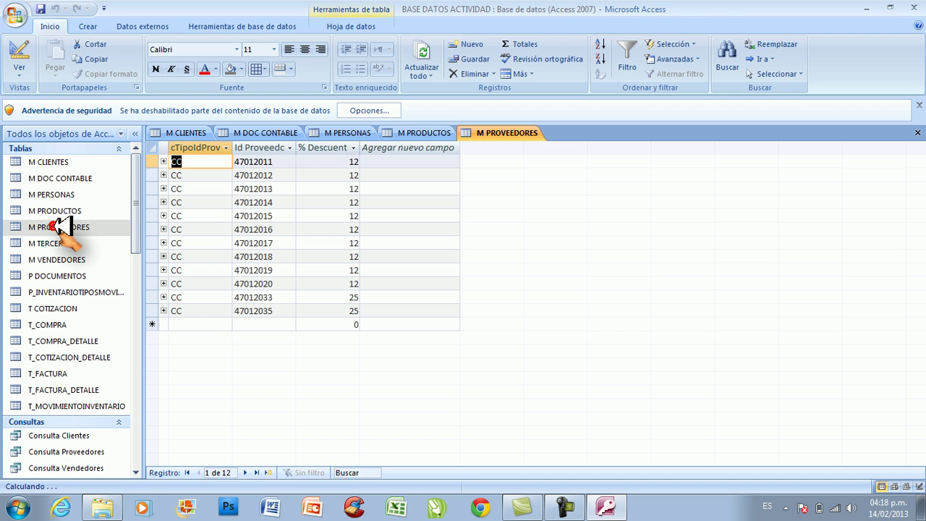
pyautogui.click(19, 50)
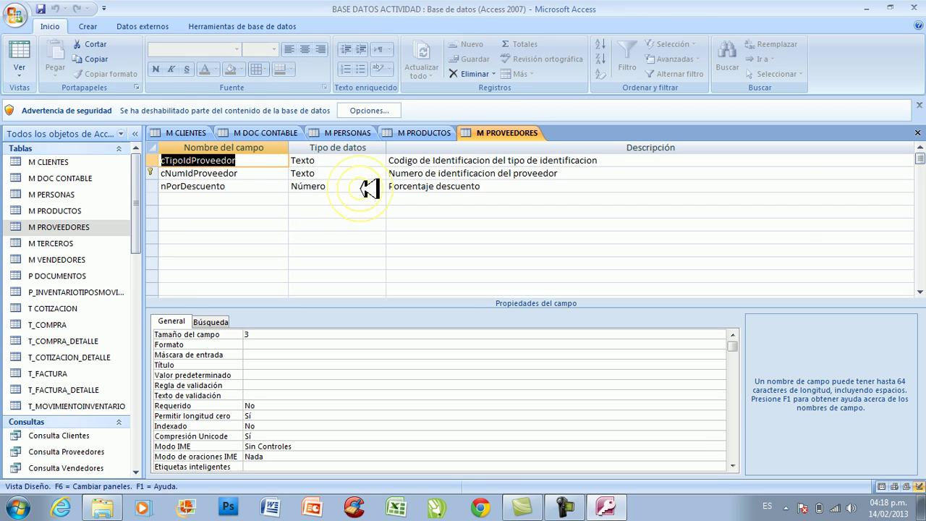
# Open the M TERCEROS and M VENDEDORES tables in Design view and review their fields, including the whole M TERCEROS field list
pyautogui.doubleClick(72, 242)
pyautogui.click(32, 54)
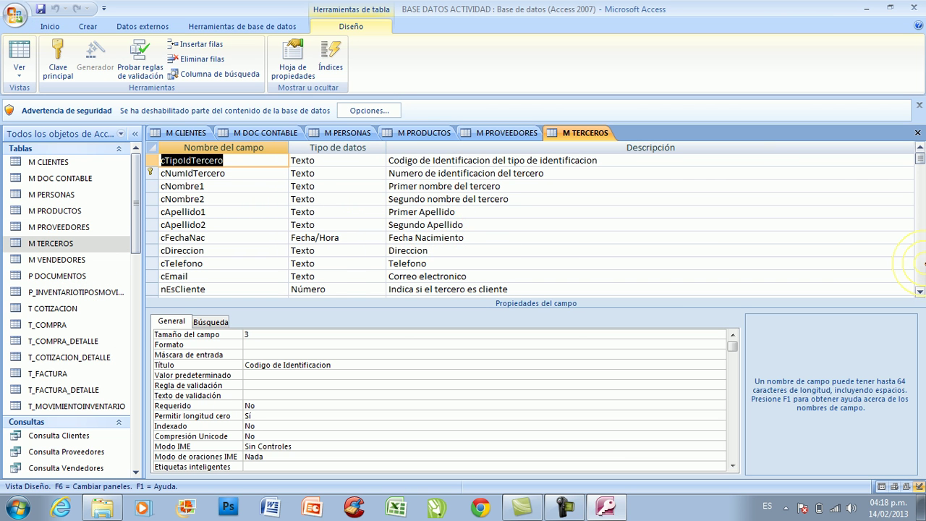
pyautogui.click(920, 290)
pyautogui.click(920, 289)
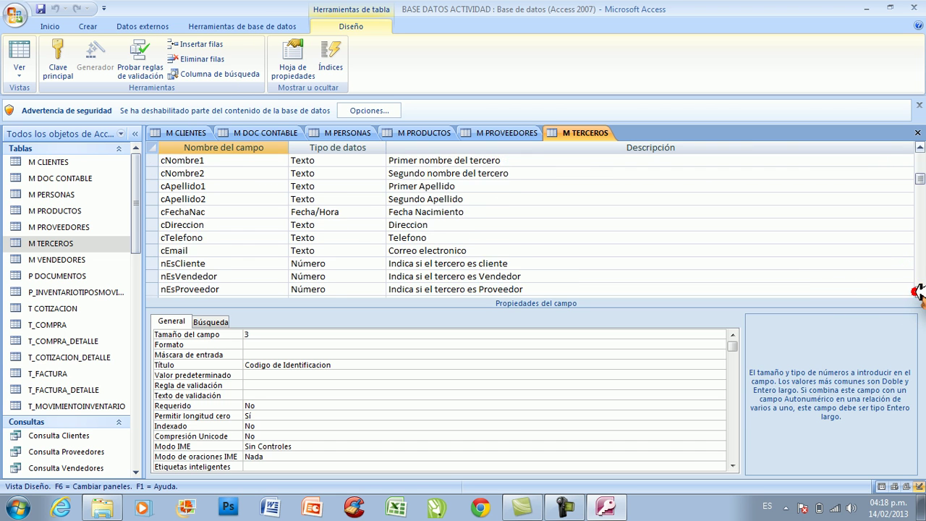
pyautogui.click(919, 289)
pyautogui.click(920, 289)
pyautogui.click(920, 290)
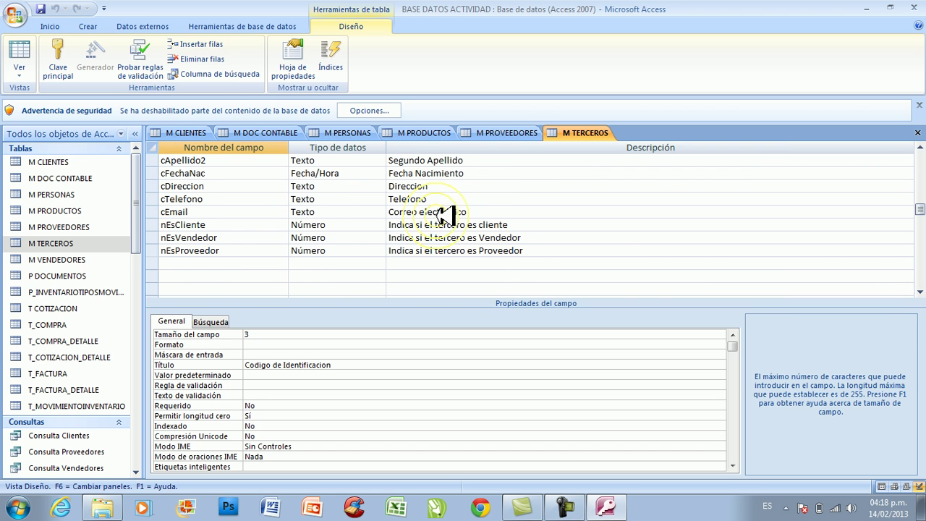
pyautogui.doubleClick(64, 259)
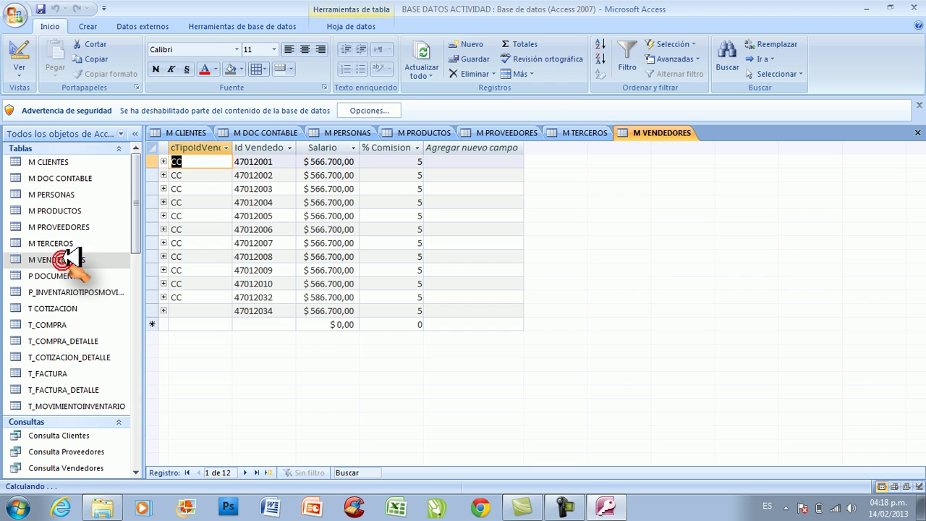
pyautogui.click(29, 63)
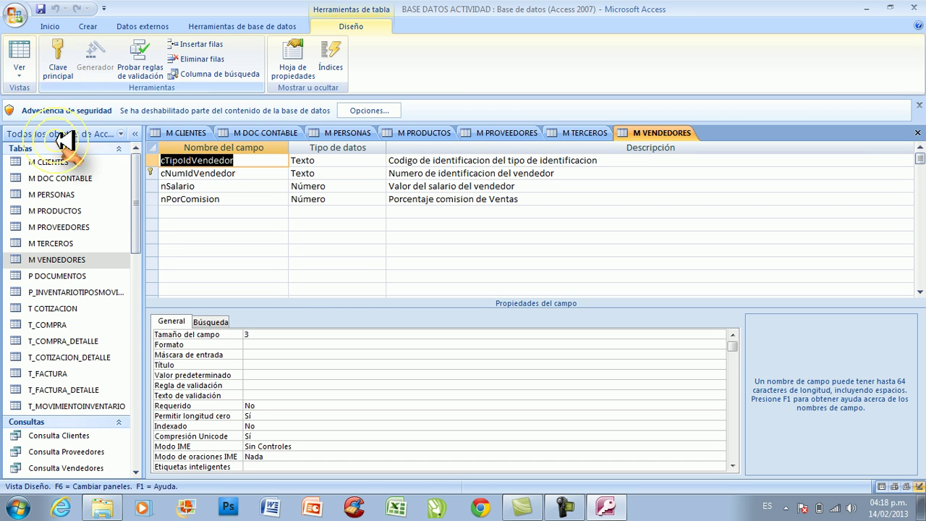
# Open the P DOCUMENTOS and P_INVENTARIOTIPOSMOVIMIENTO tables and view each one's fields in Design view
pyautogui.click(61, 275)
pyautogui.doubleClick(62, 275)
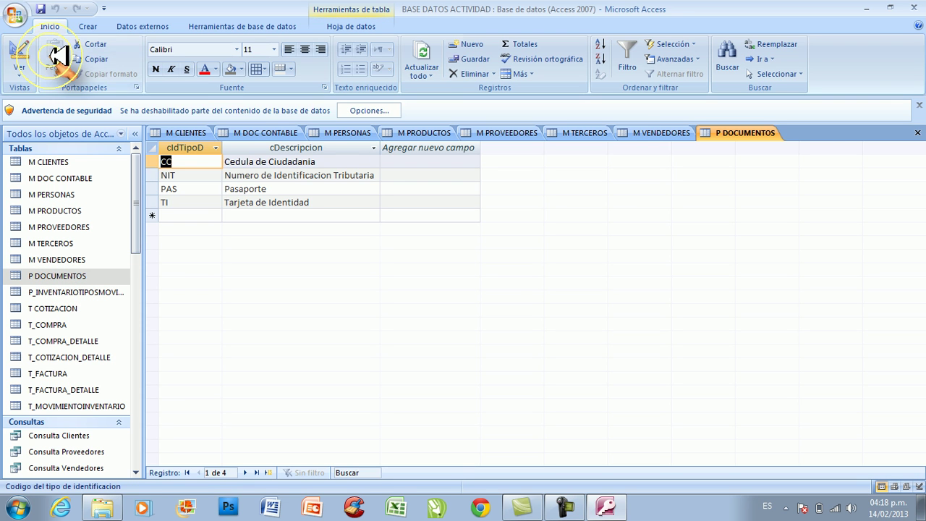
pyautogui.click(19, 57)
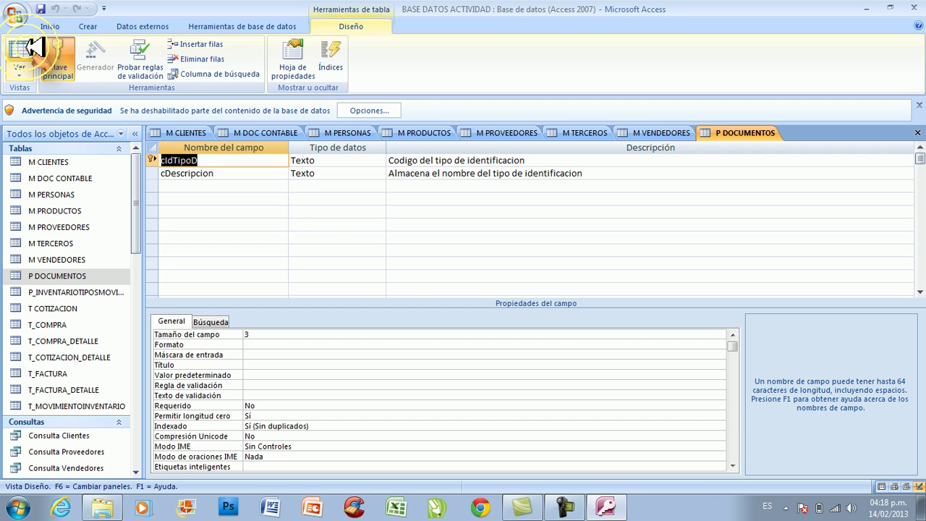
pyautogui.doubleClick(61, 292)
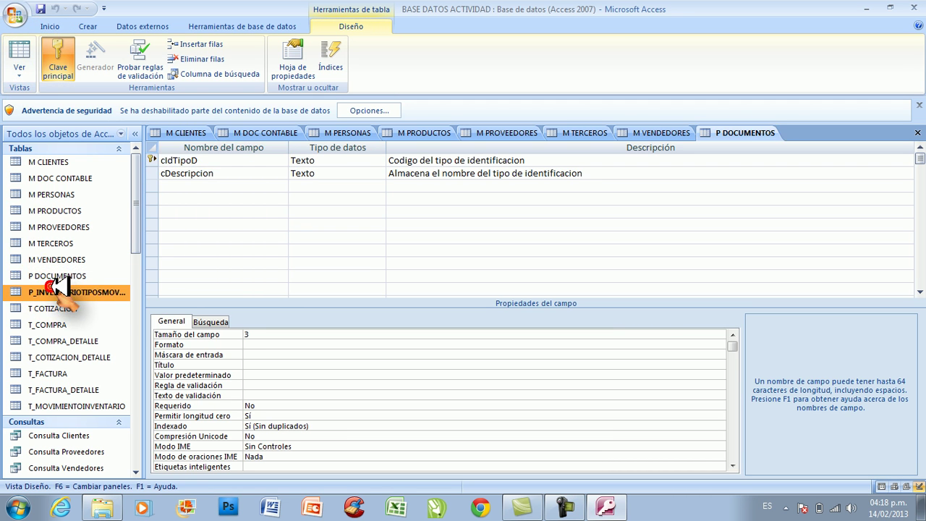
pyautogui.click(23, 62)
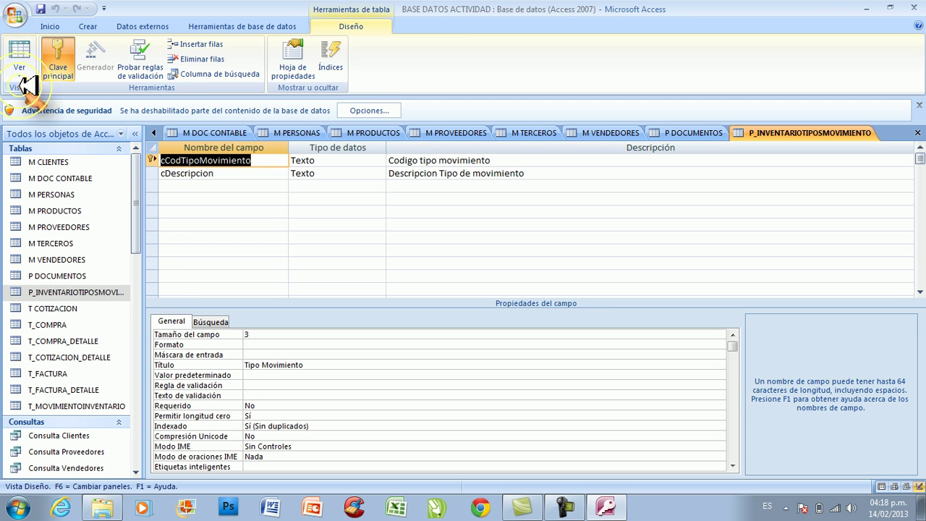
# Open the T COTIZACION and T_COMPRA tables and view each one's fields in Design view
pyautogui.click(45, 310)
pyautogui.doubleClick(45, 310)
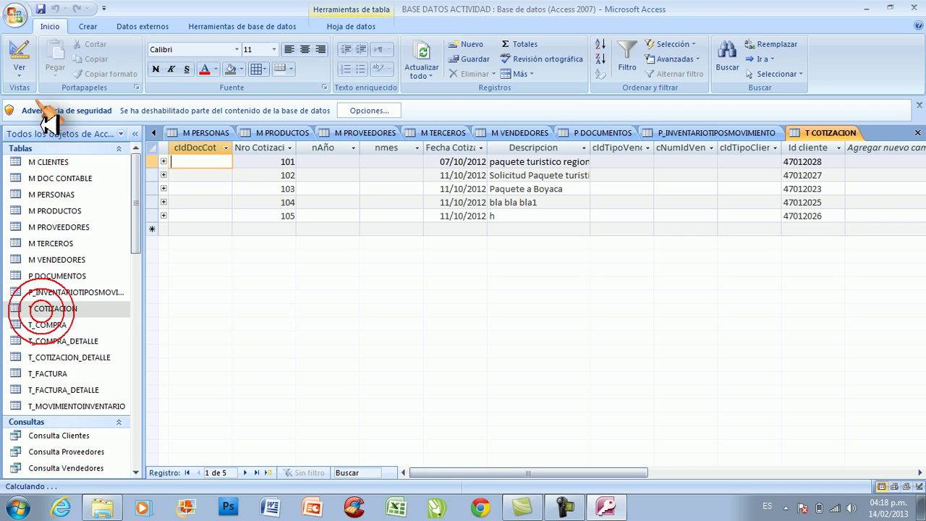
pyautogui.click(22, 50)
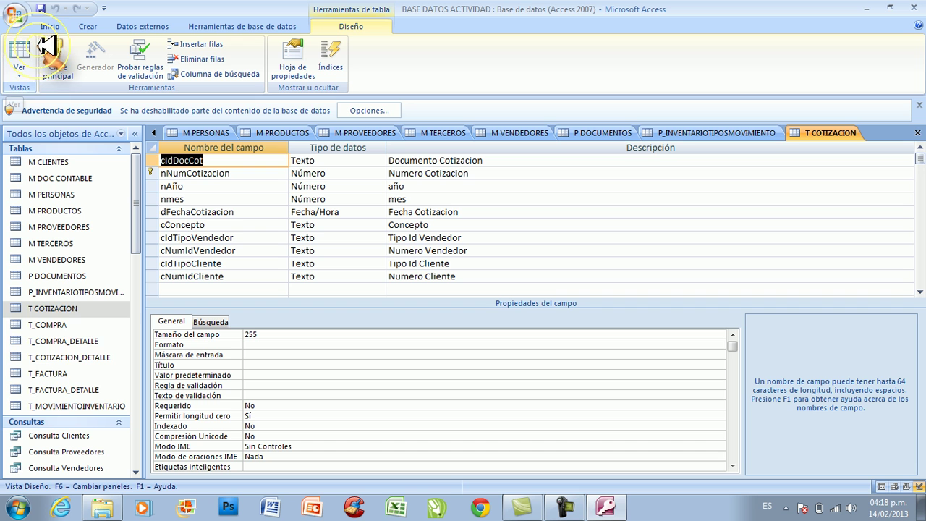
pyautogui.doubleClick(59, 324)
pyautogui.click(26, 48)
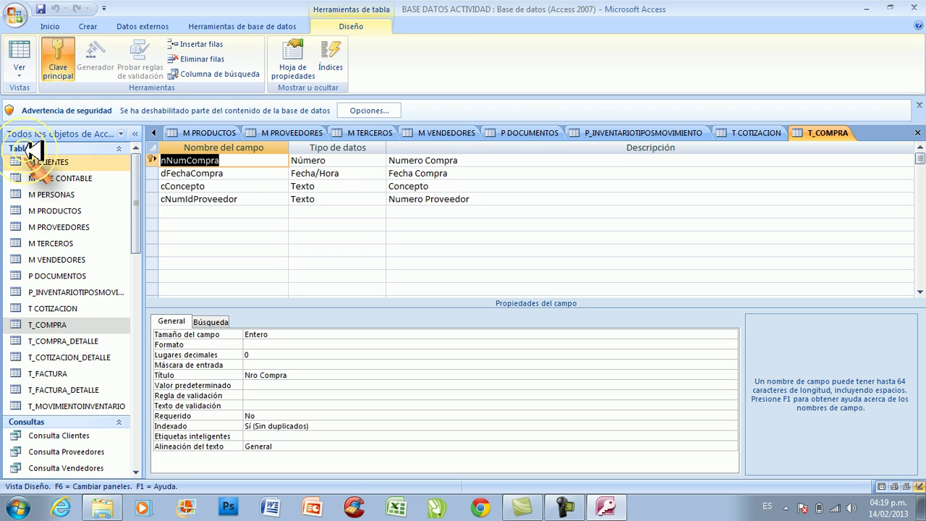
# Open the T_COMPRA_DETALLE and T_COTIZACION_DETALLE tables and view each one's fields in Design view
pyautogui.doubleClick(43, 340)
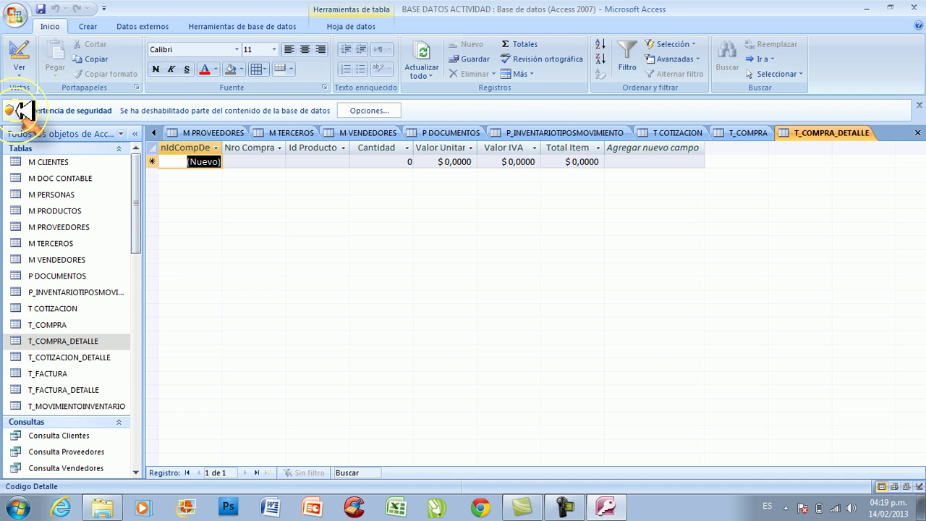
pyautogui.click(20, 54)
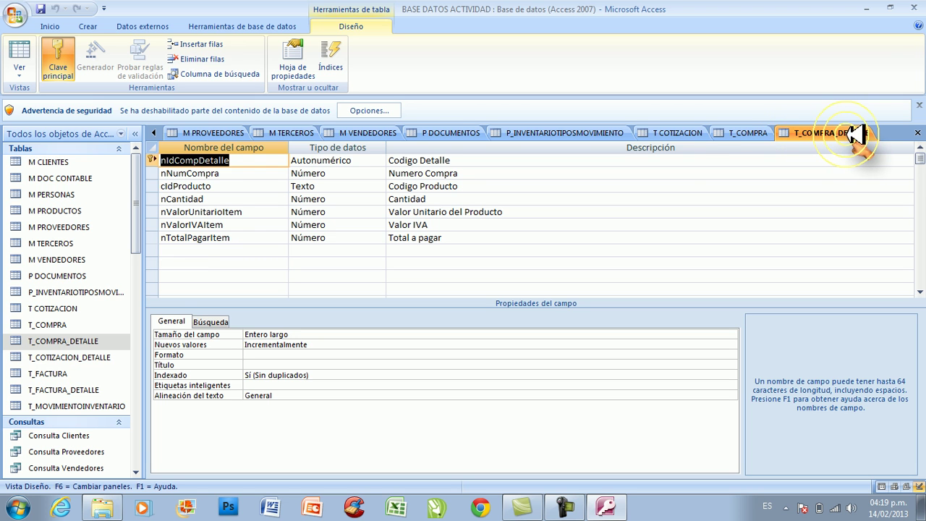
pyautogui.click(74, 358)
pyautogui.doubleClick(76, 357)
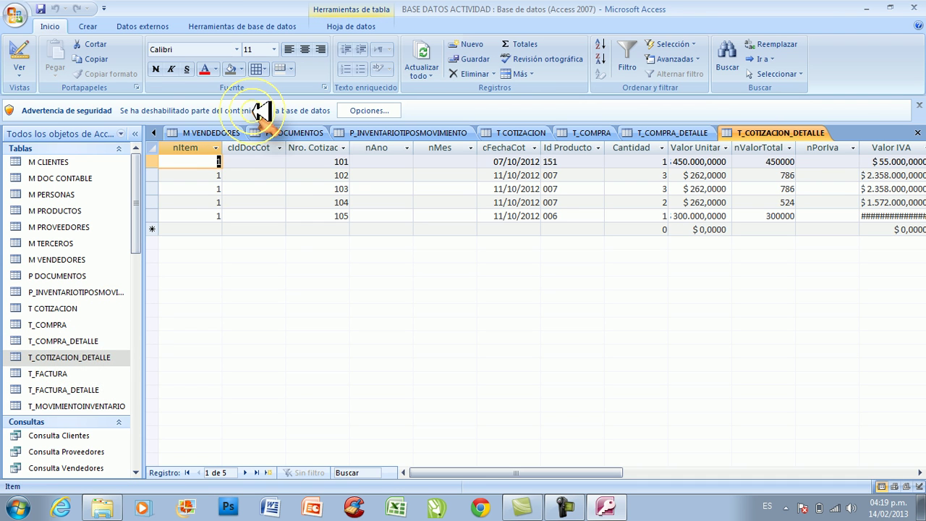
pyautogui.click(22, 52)
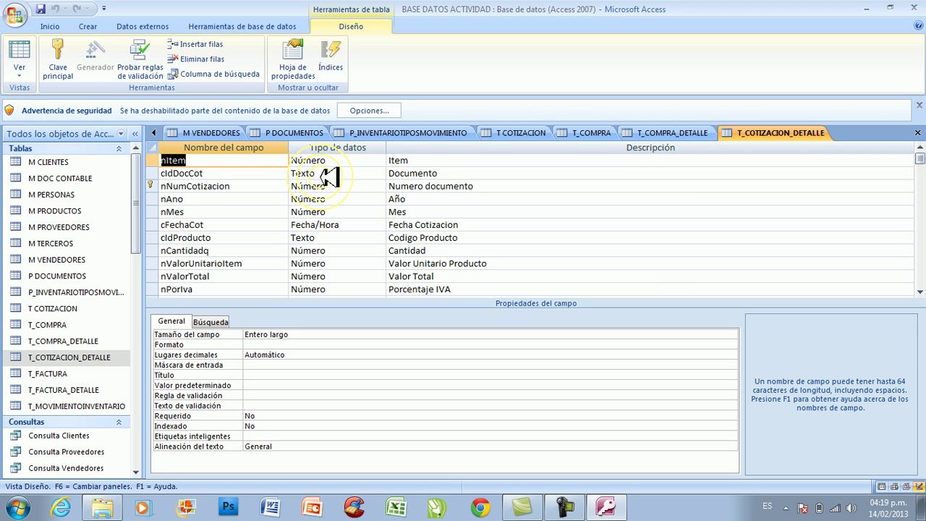
# Open the T_FACTURA and T_FACTURA_DETALLE tables and view each one's fields in Design view
pyautogui.doubleClick(63, 373)
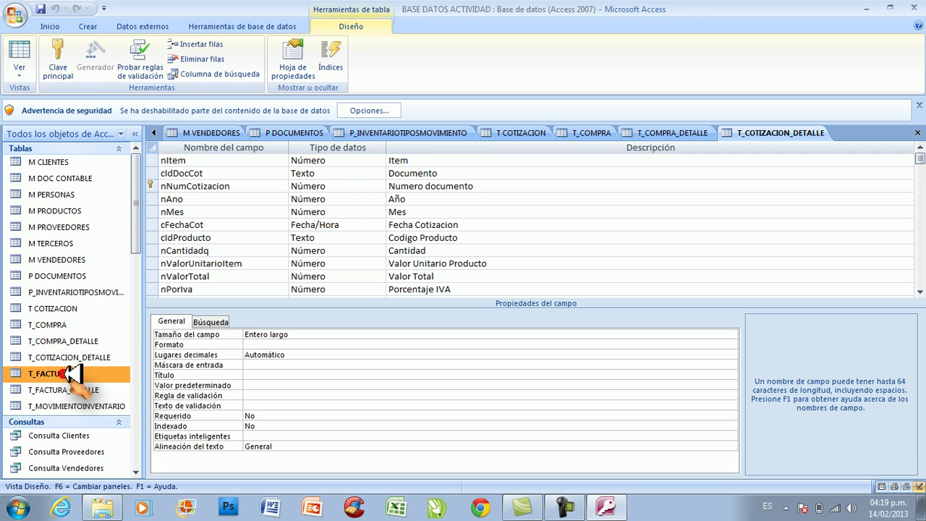
pyautogui.click(19, 58)
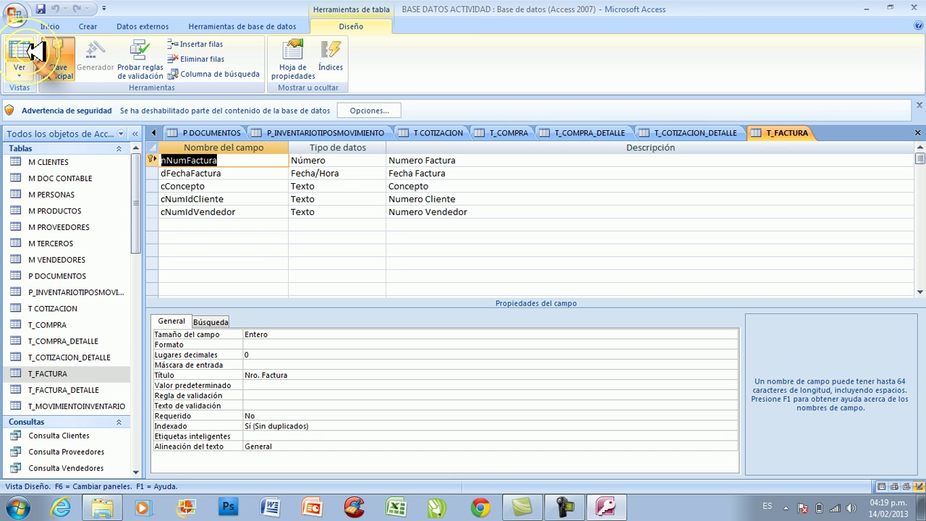
pyautogui.doubleClick(62, 391)
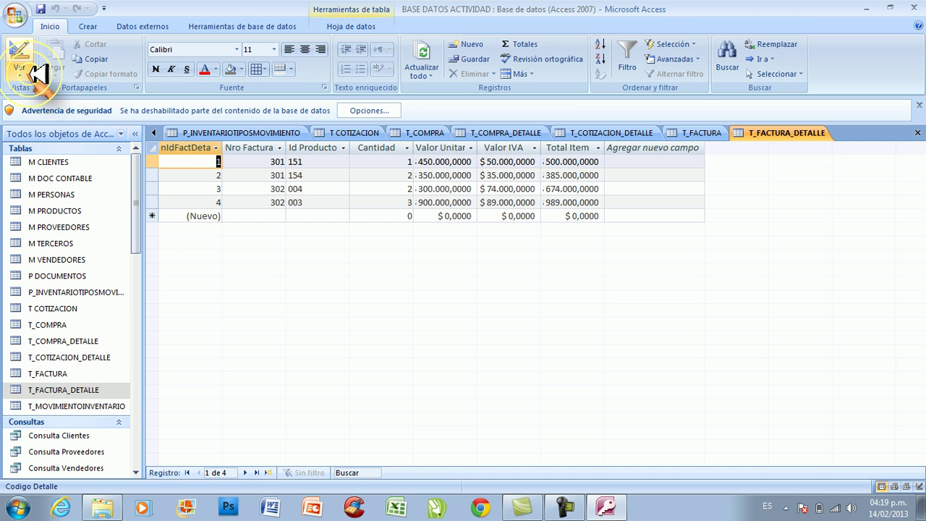
pyautogui.click(20, 58)
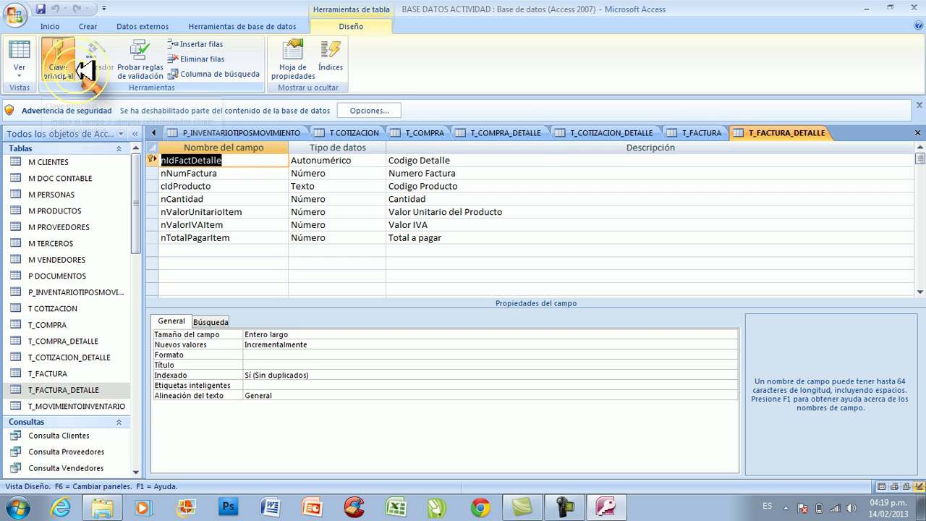
# View the field design of the T_MOVIMIENTOINVENTARIO table, and close all open tables
pyautogui.click(81, 407)
pyautogui.doubleClick(81, 407)
pyautogui.click(20, 58)
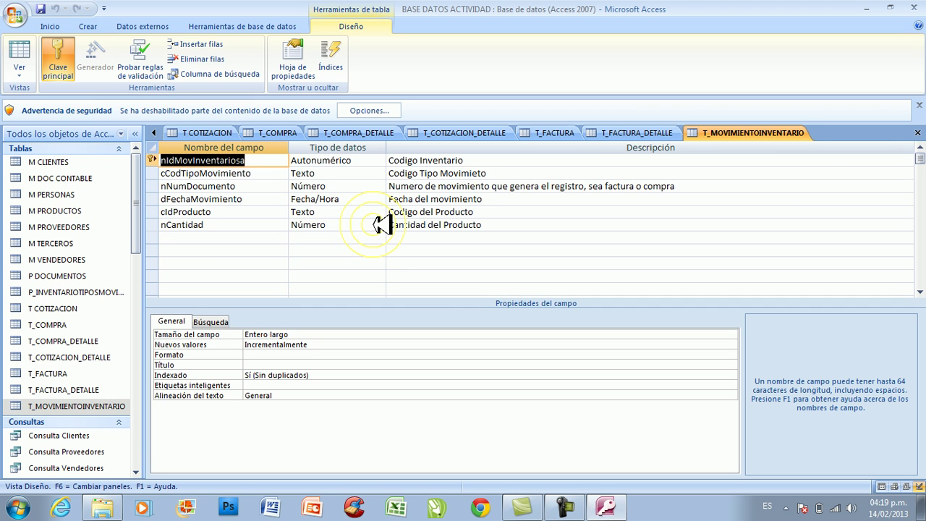
pyautogui.rightClick(754, 135)
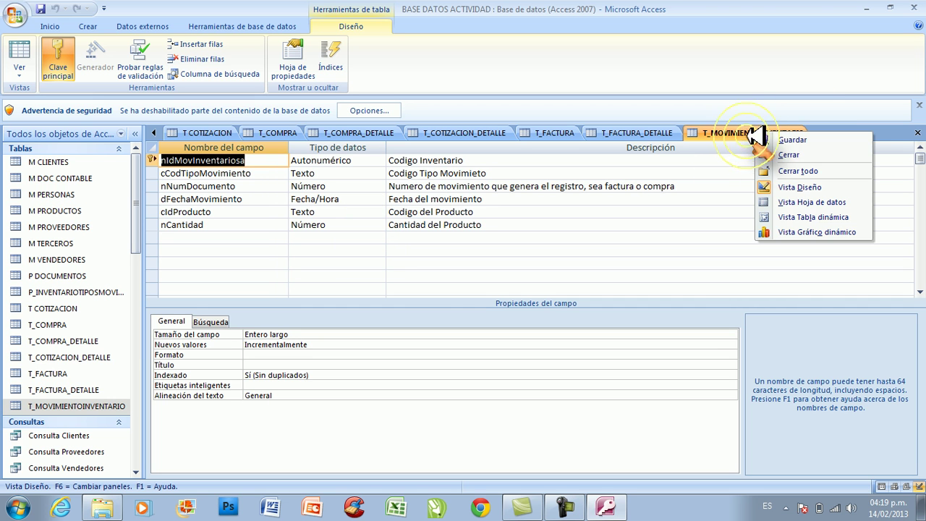
pyautogui.click(816, 172)
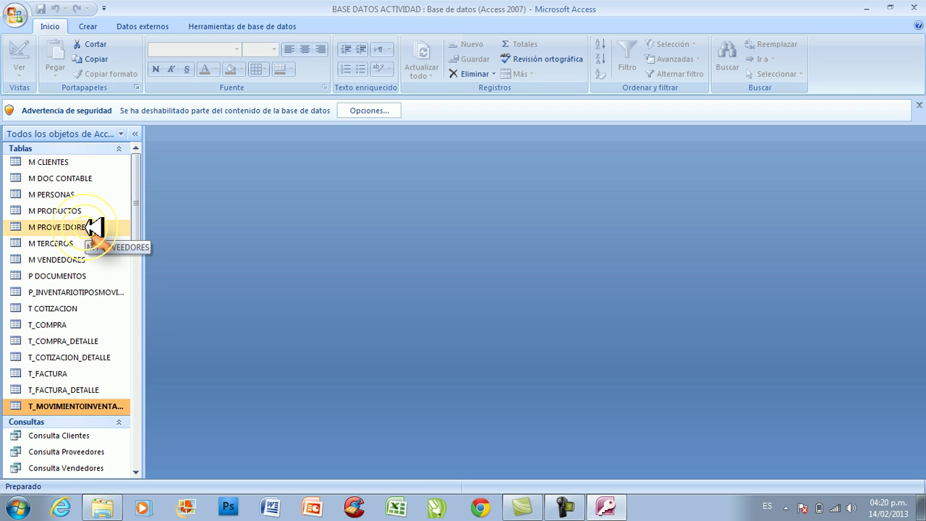
# Open the M CLIENTES table's records, step through them to the last and back to the first, and close the table
pyautogui.doubleClick(37, 162)
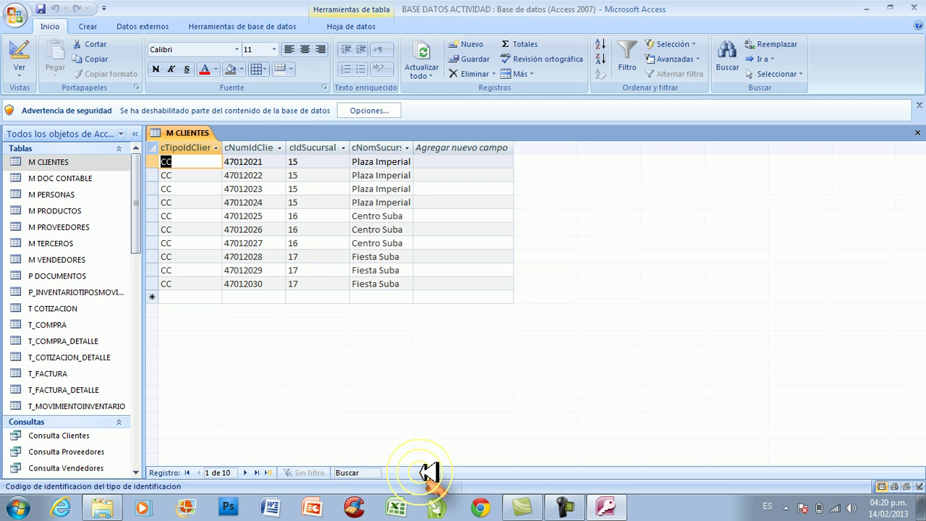
pyautogui.click(246, 473)
pyautogui.click(246, 473)
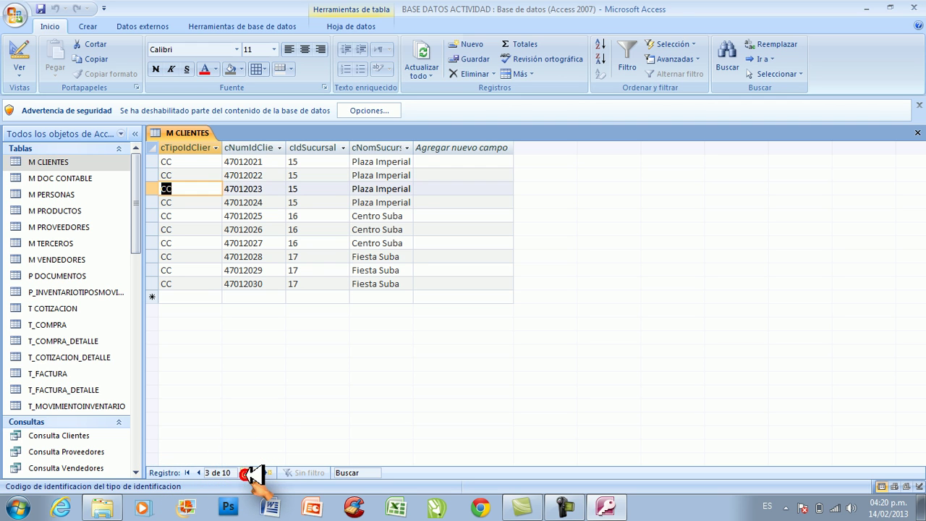
pyautogui.click(246, 472)
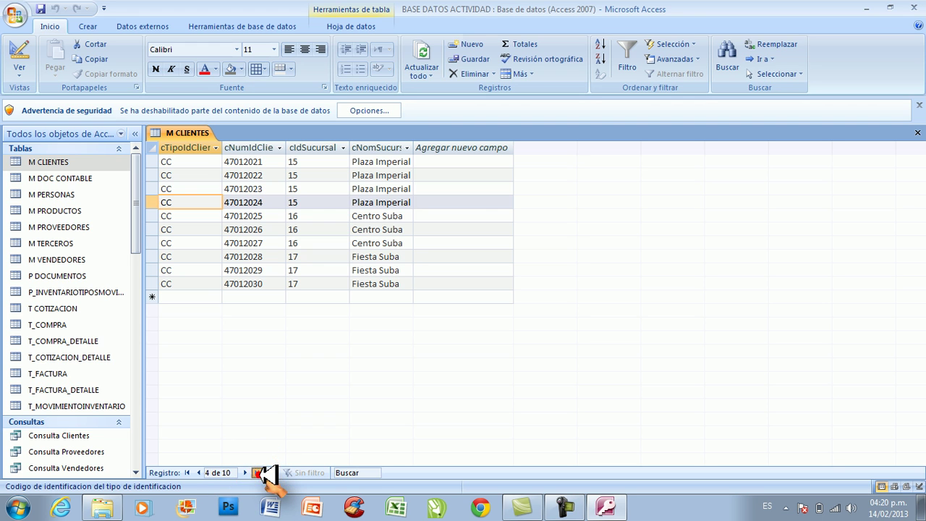
pyautogui.click(258, 472)
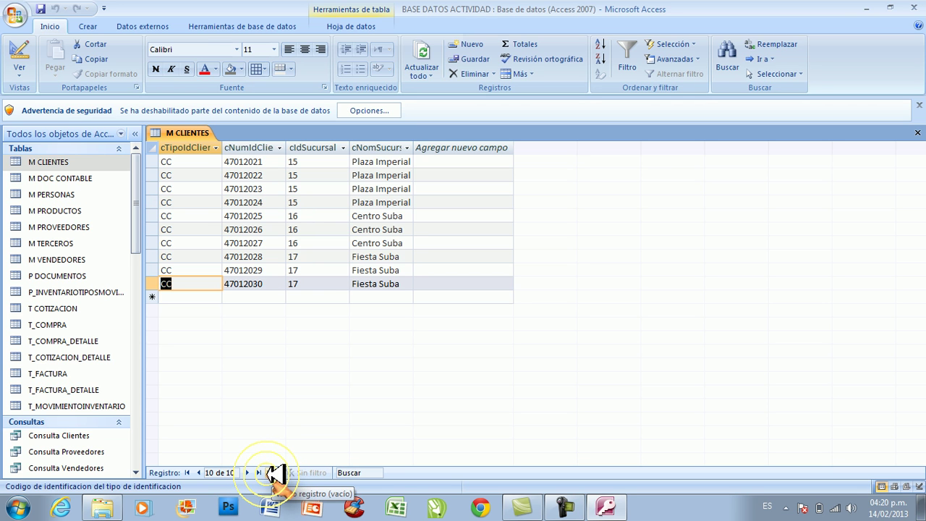
pyautogui.click(208, 473)
pyautogui.click(190, 472)
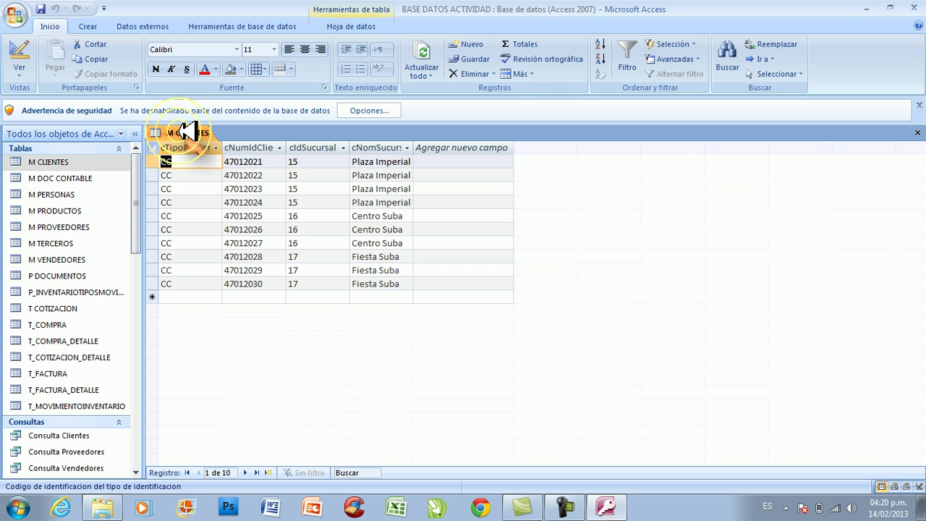
pyautogui.rightClick(186, 131)
pyautogui.click(216, 153)
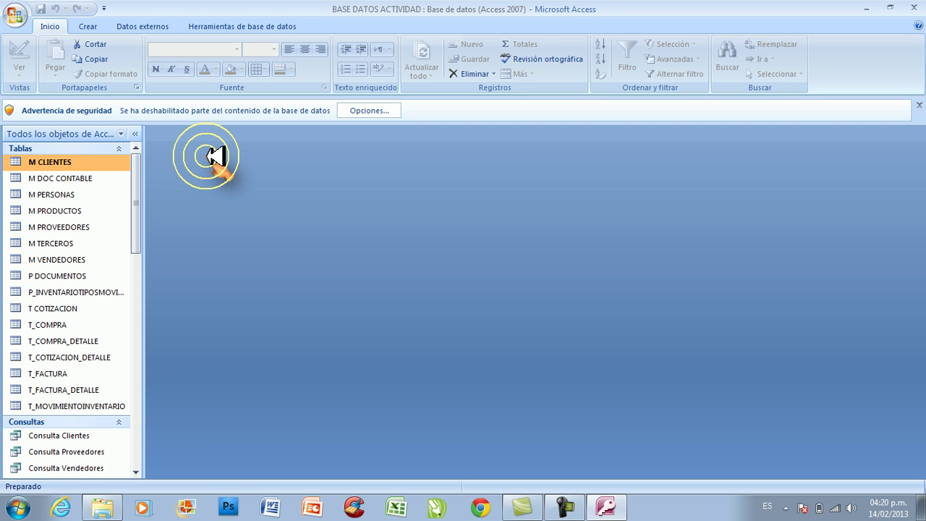
# Reopen M CLIENTES in Design view and examine the full list of general field properties for cTipoIdCliente, including Formato
pyautogui.click(62, 162)
pyautogui.doubleClick(64, 162)
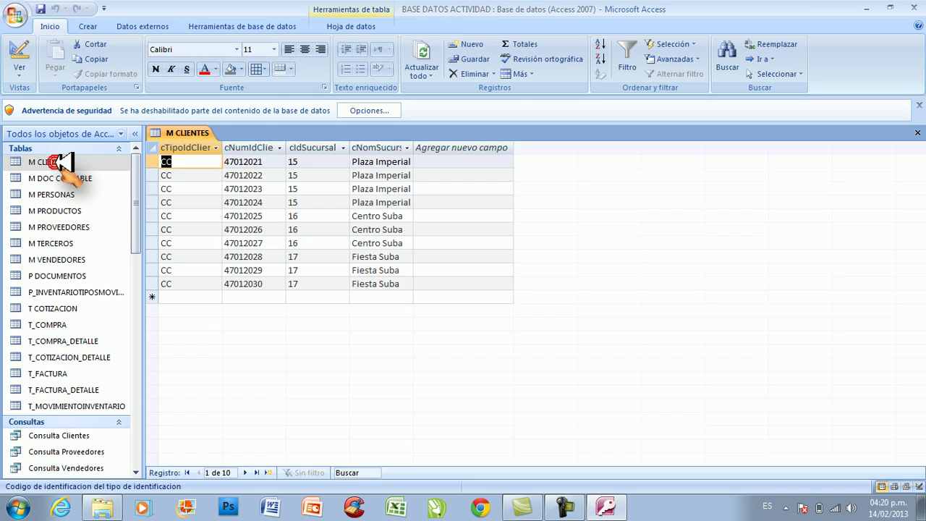
pyautogui.click(22, 52)
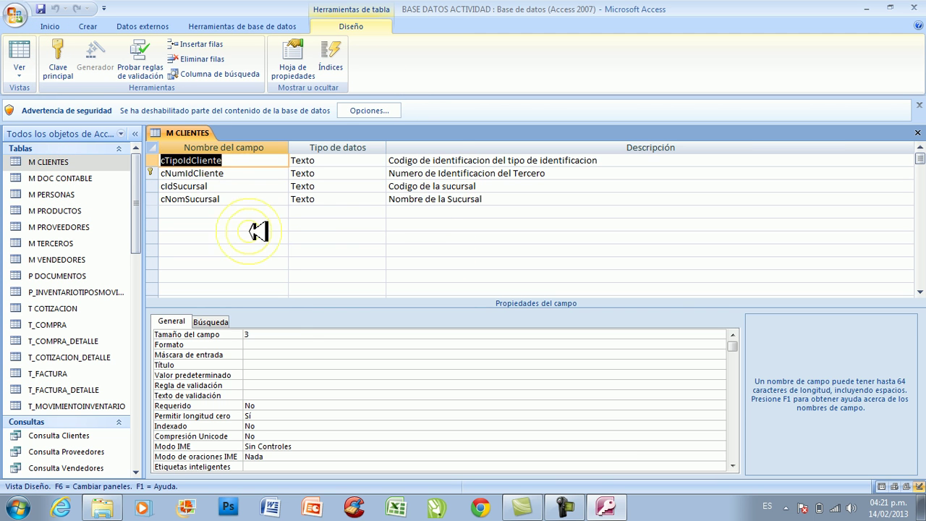
pyautogui.click(281, 327)
pyautogui.click(199, 336)
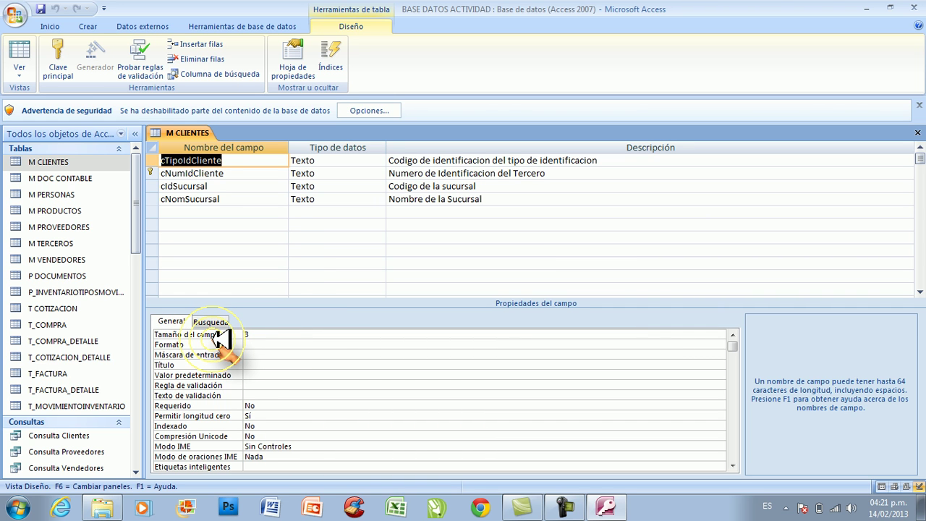
pyautogui.click(219, 344)
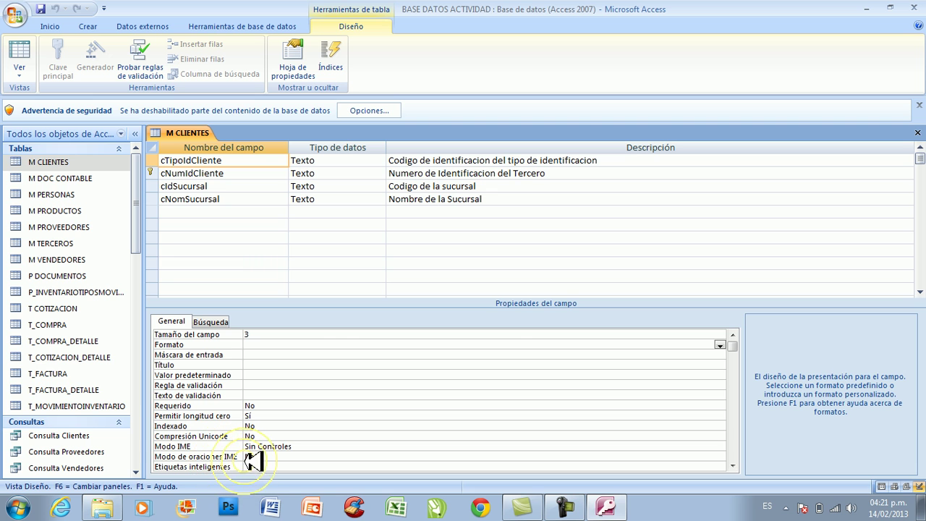
pyautogui.click(732, 466)
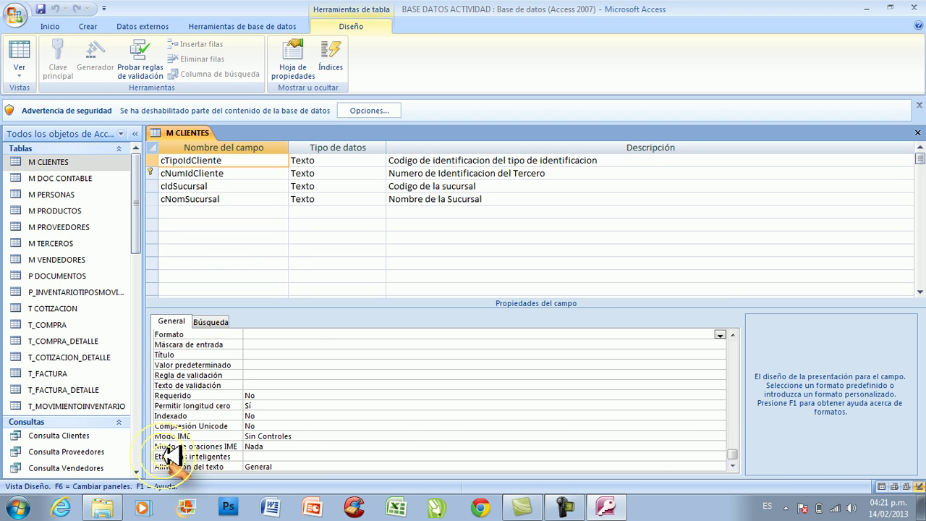
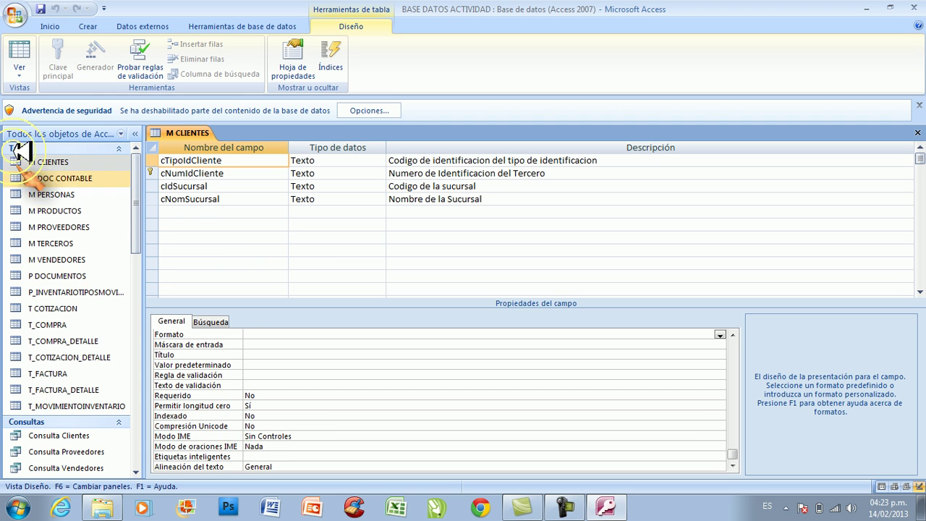
# Close all open tables and look through the database's lists of queries and forms in the navigation pane
pyautogui.rightClick(189, 129)
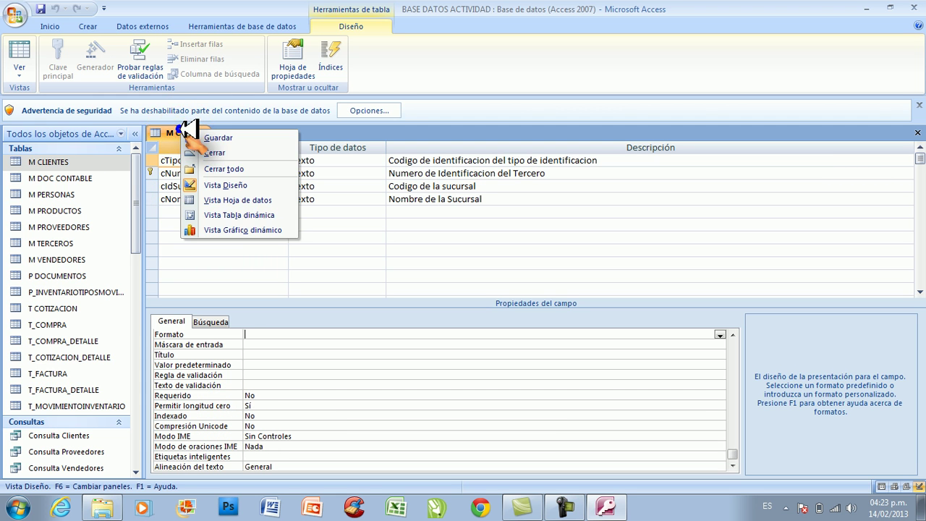
pyautogui.click(241, 169)
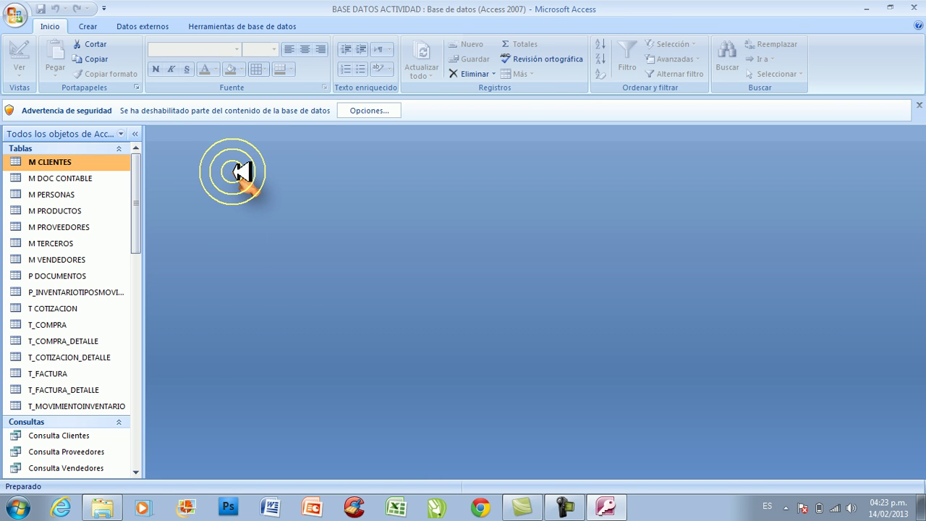
pyautogui.click(136, 473)
pyautogui.moveTo(137, 473); pyautogui.dragTo(138, 473)
pyautogui.click(138, 473)
pyautogui.click(137, 474)
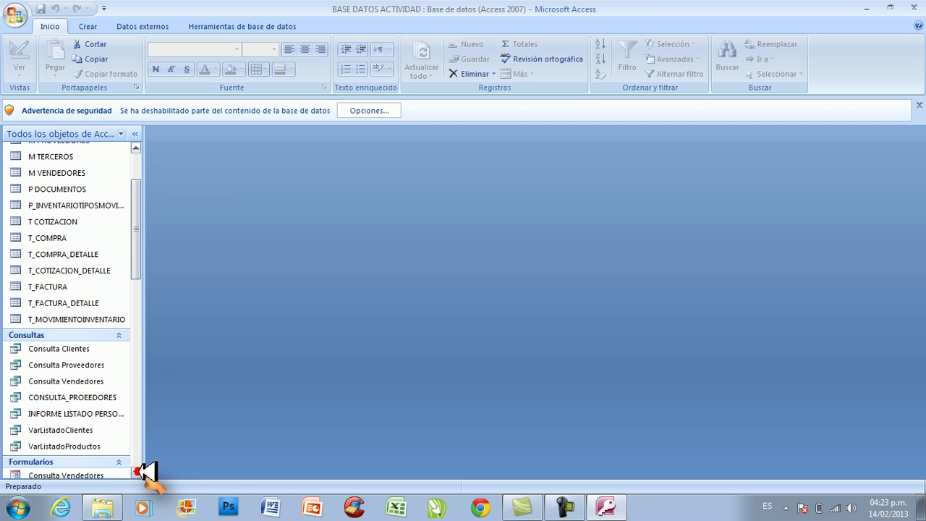
pyautogui.click(138, 473)
pyautogui.click(137, 473)
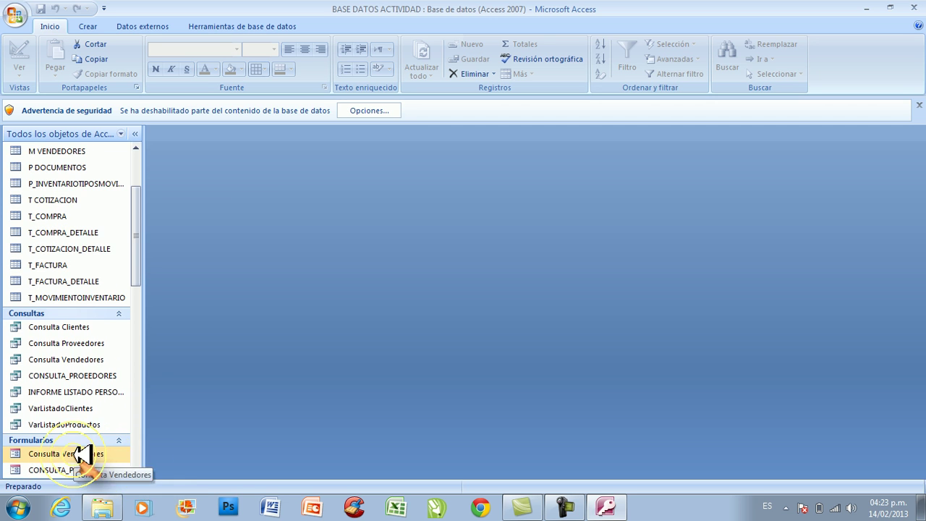
pyautogui.click(138, 473)
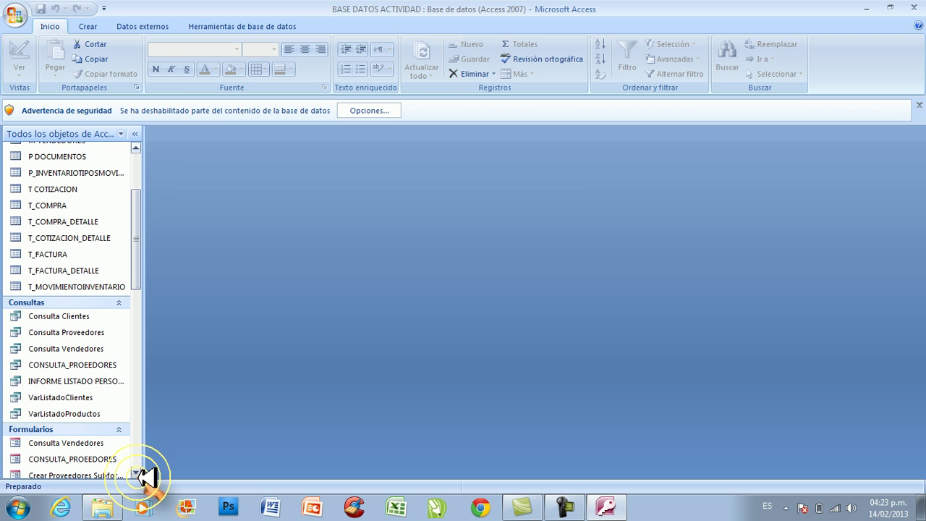
pyautogui.moveTo(139, 248); pyautogui.dragTo(149, 328)
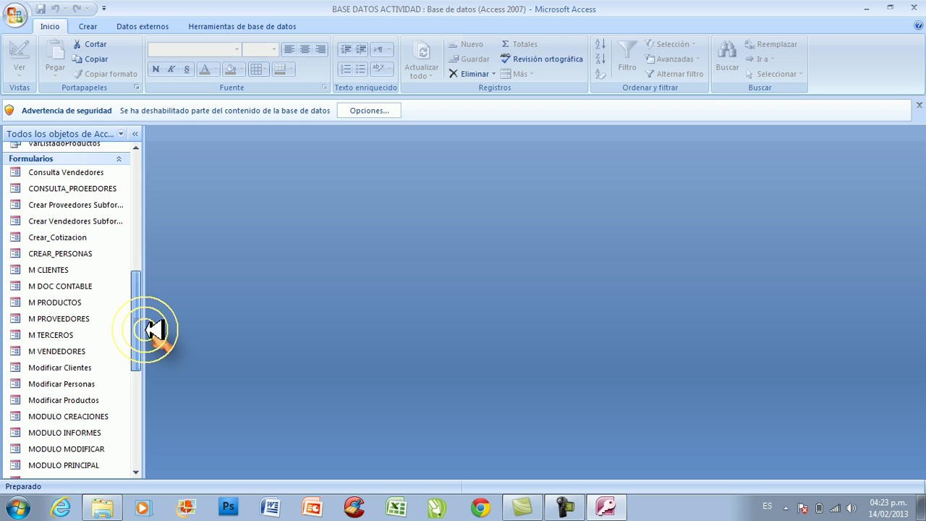
pyautogui.moveTo(149, 329); pyautogui.dragTo(149, 152)
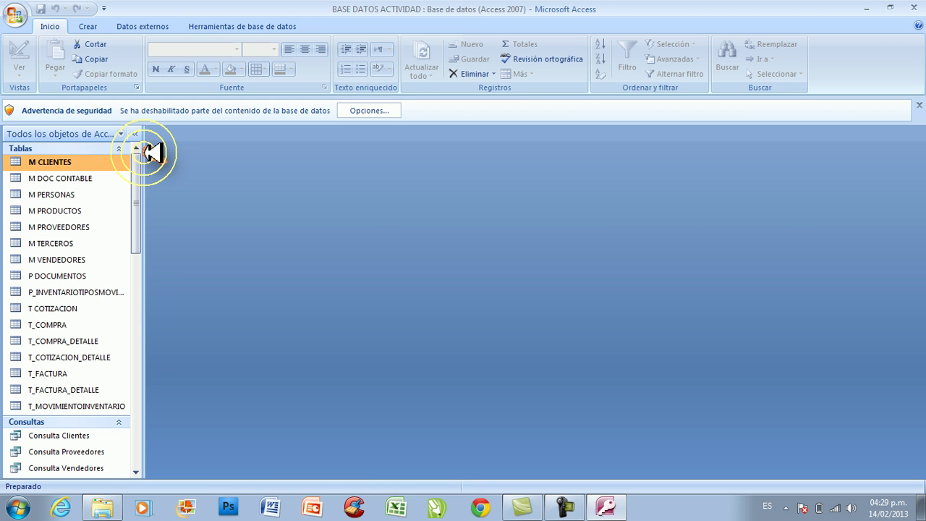
# Close Access and, in Windows Explorer, open the Unidad1 folder inside the course's semana 1 folder
pyautogui.click(909, 9)
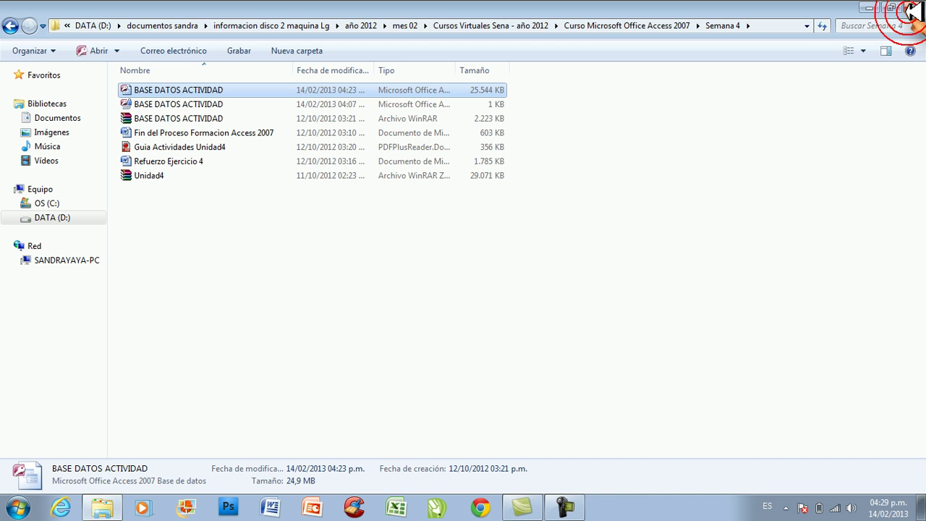
pyautogui.click(10, 25)
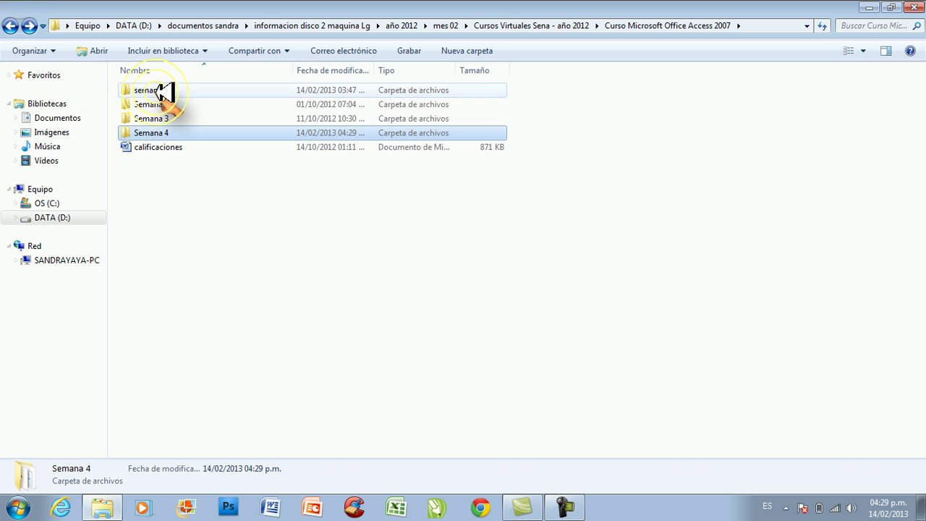
pyautogui.doubleClick(161, 97)
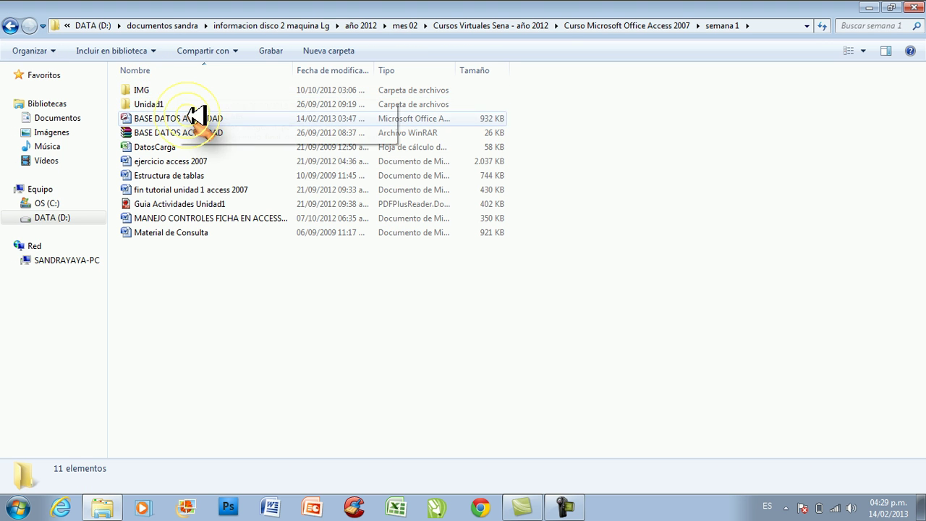
pyautogui.doubleClick(163, 104)
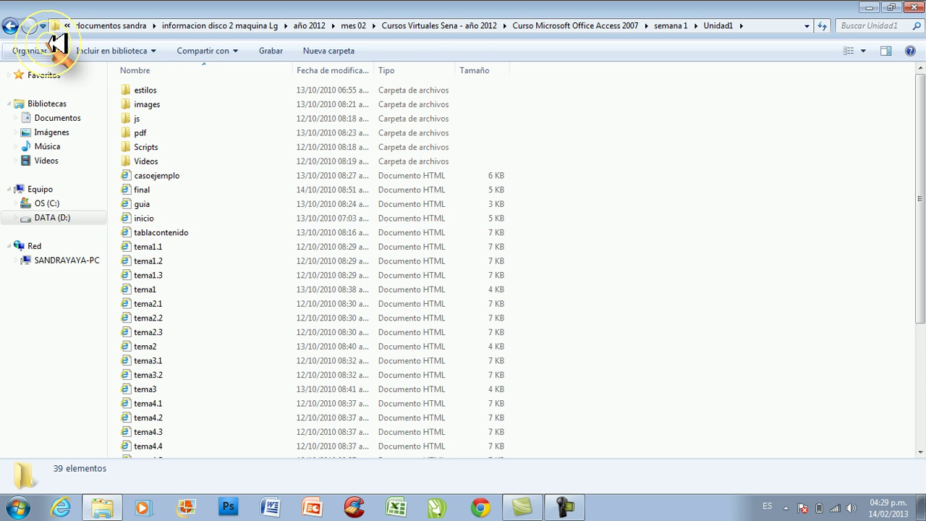
pyautogui.click(12, 26)
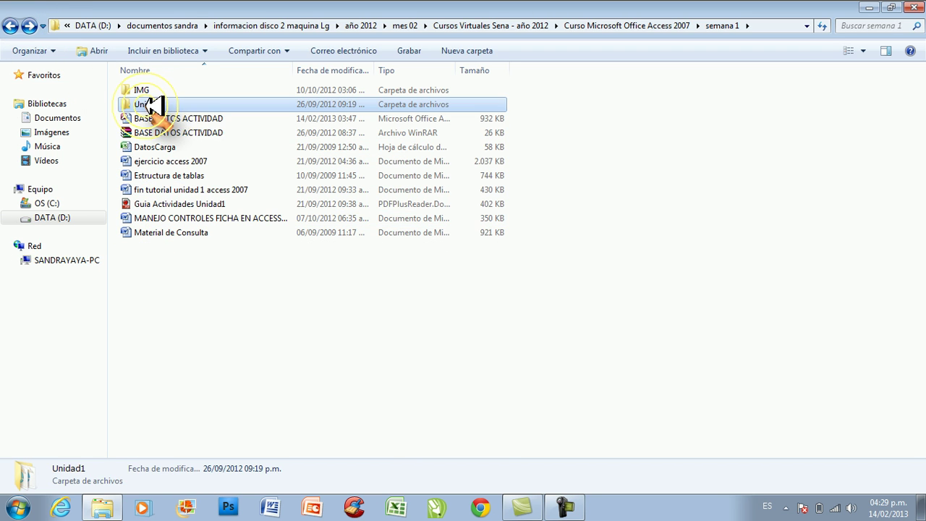
pyautogui.moveTo(156, 104)
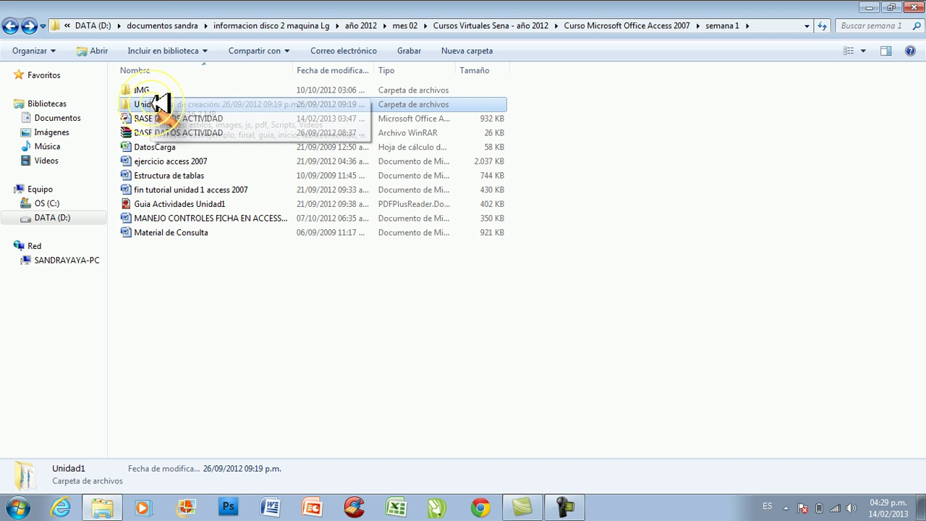
pyautogui.click(10, 27)
pyautogui.doubleClick(171, 88)
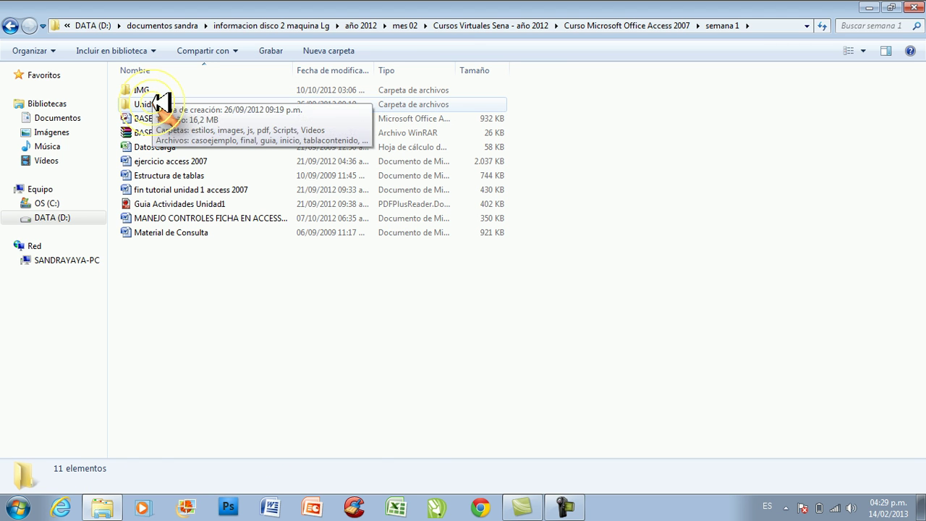
pyautogui.doubleClick(154, 103)
pyautogui.click(145, 149)
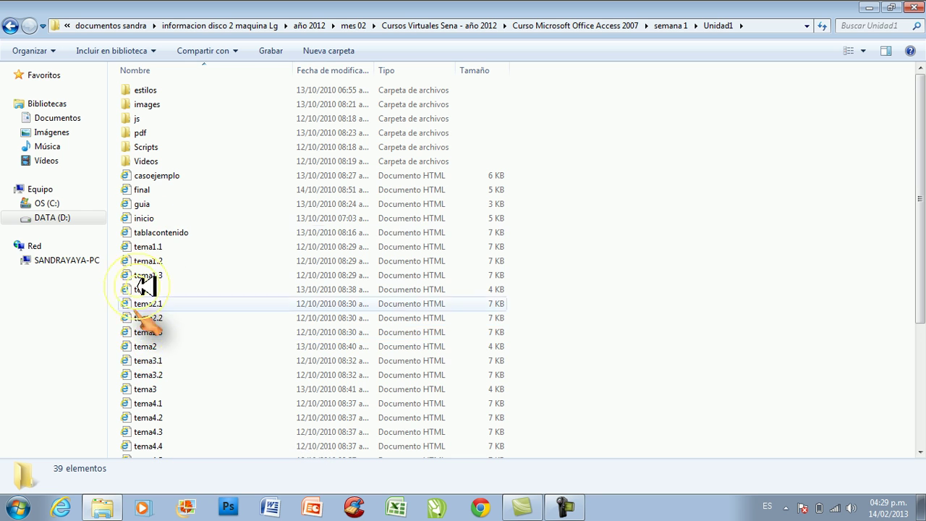
pyautogui.click(150, 217)
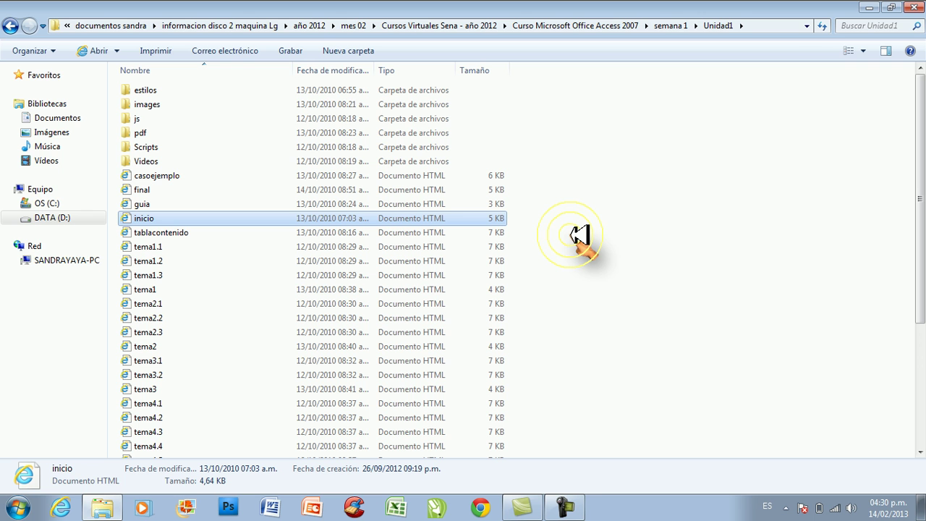
pyautogui.click(62, 506)
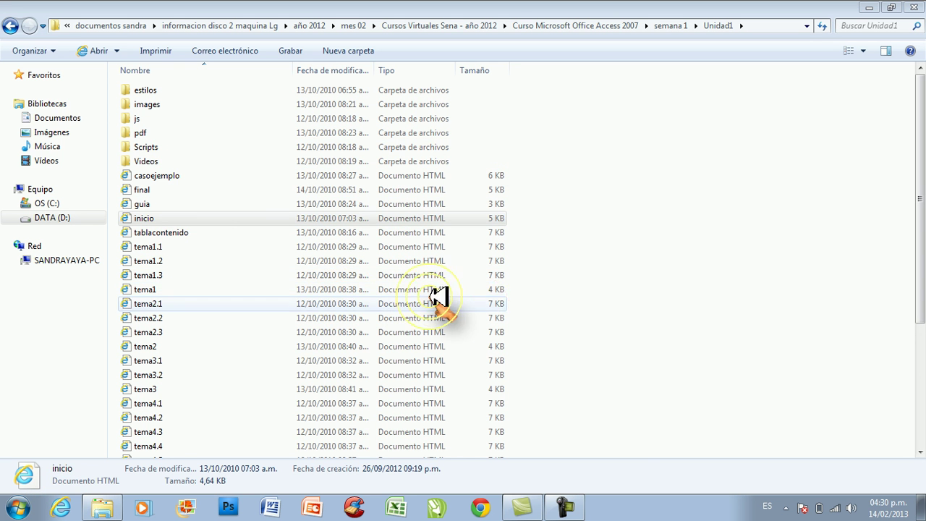
pyautogui.click(148, 217)
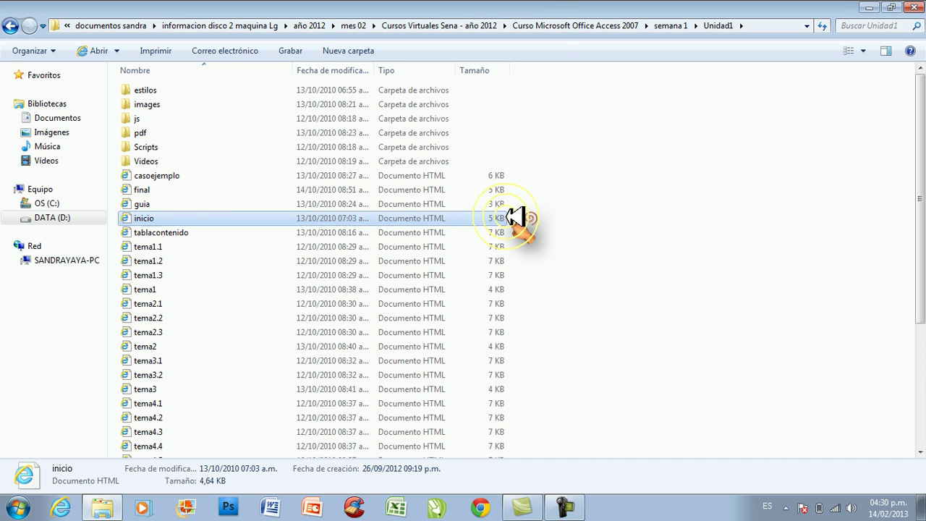
pyautogui.click(872, 5)
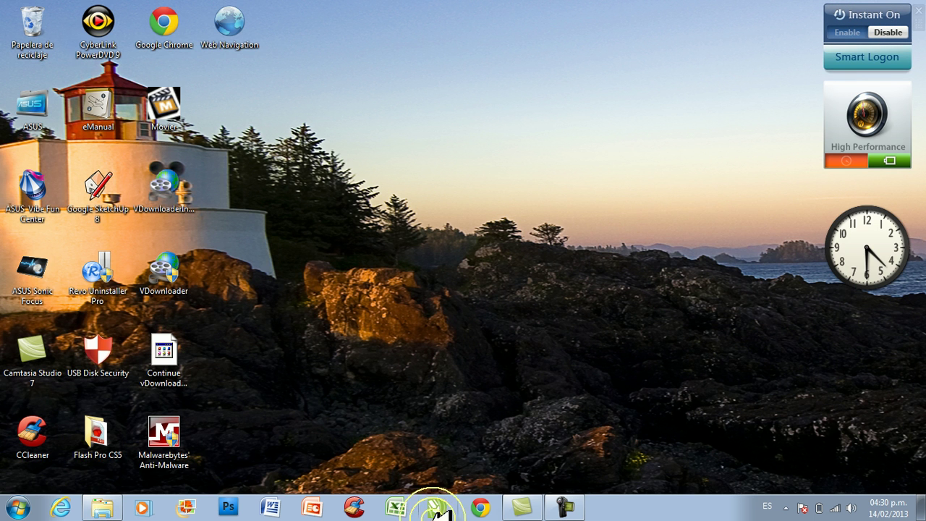
pyautogui.click(61, 509)
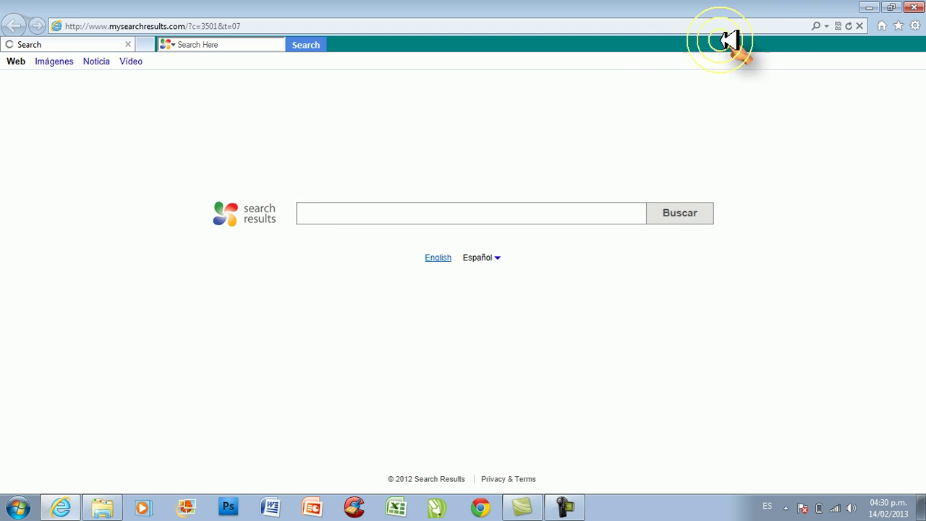
pyautogui.click(914, 7)
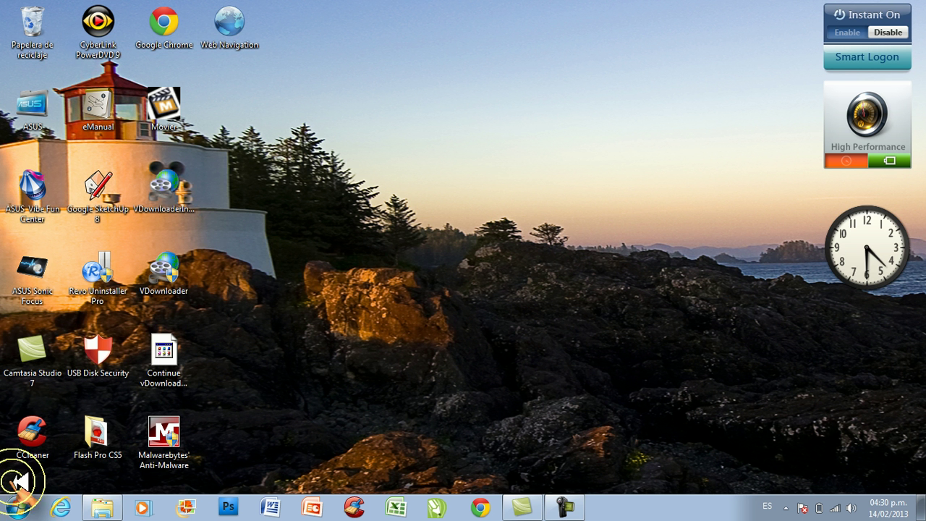
pyautogui.click(102, 509)
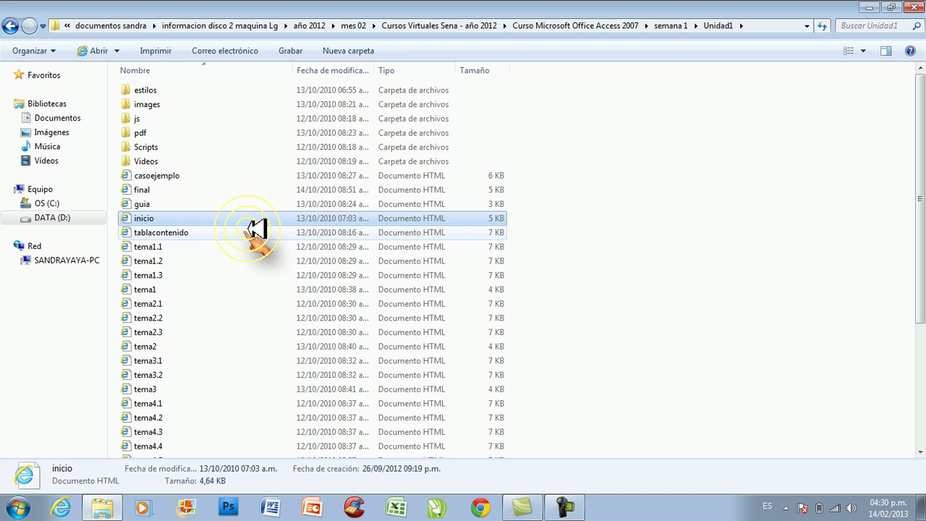
# Open the inicio page with Internet Explorer and allow its blocked content
pyautogui.click(666, 248)
pyautogui.click(158, 220)
pyautogui.doubleClick(153, 217)
pyautogui.rightClick(161, 218)
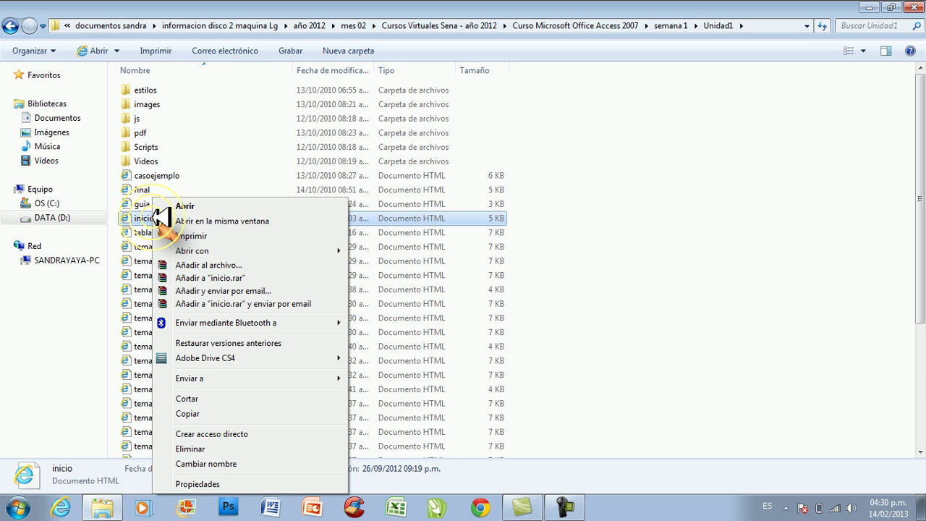
pyautogui.moveTo(192, 251)
pyautogui.click(369, 250)
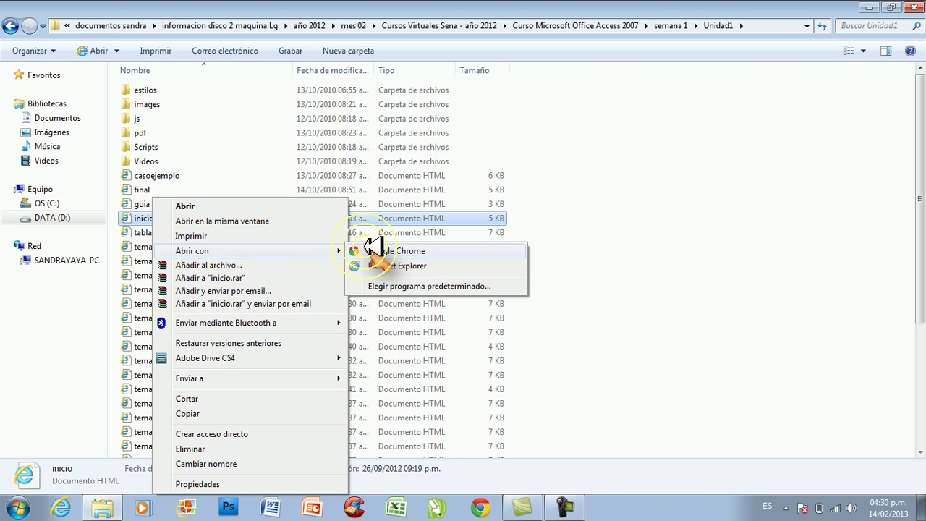
pyautogui.click(376, 266)
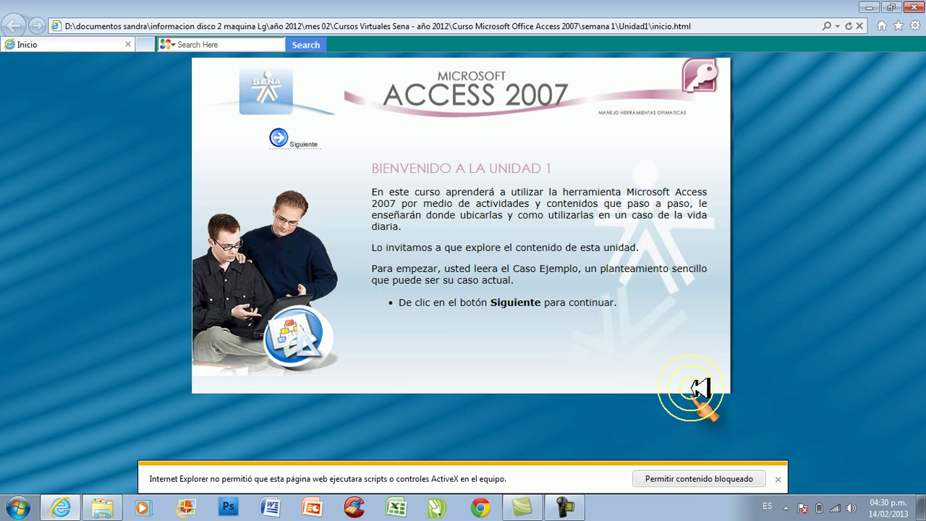
pyautogui.click(684, 478)
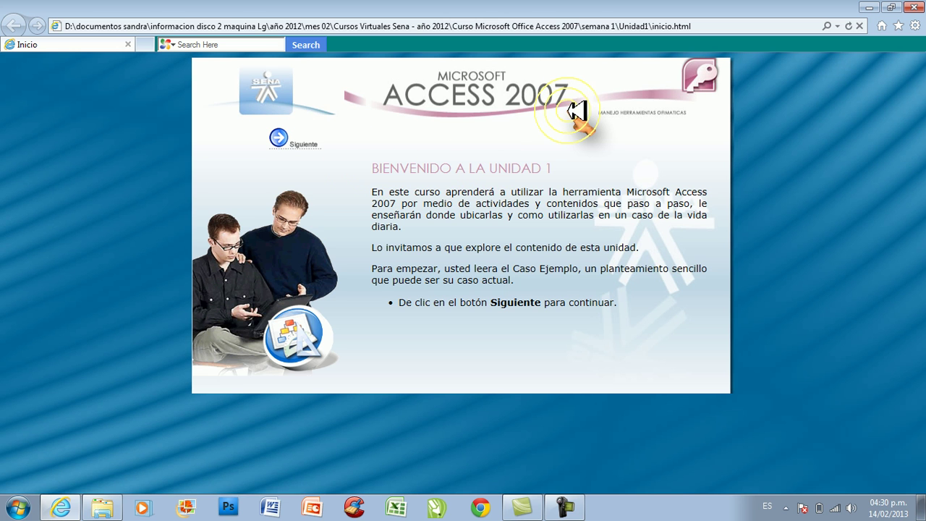
# Advance from the Unidad 1 welcome page through Caso Ejemplo and Contenido Temático to the Tema 1 page
pyautogui.click(281, 139)
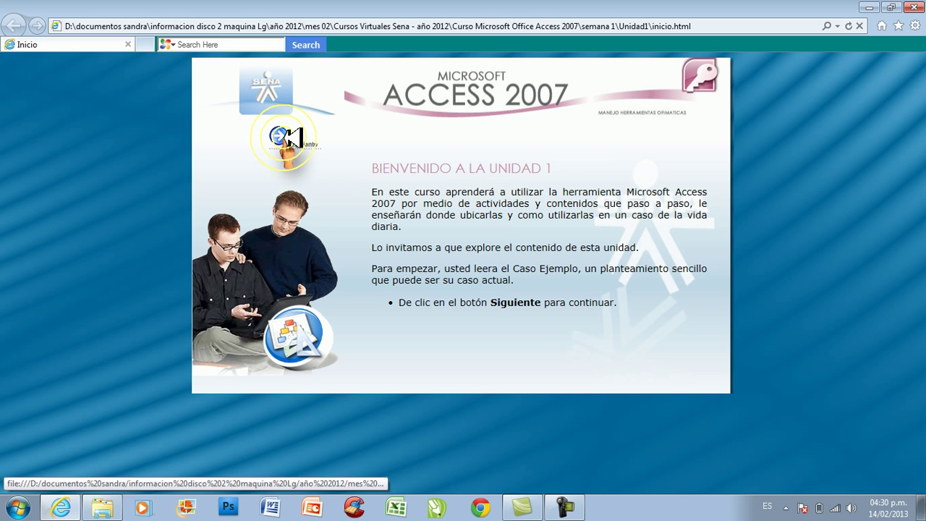
pyautogui.click(282, 139)
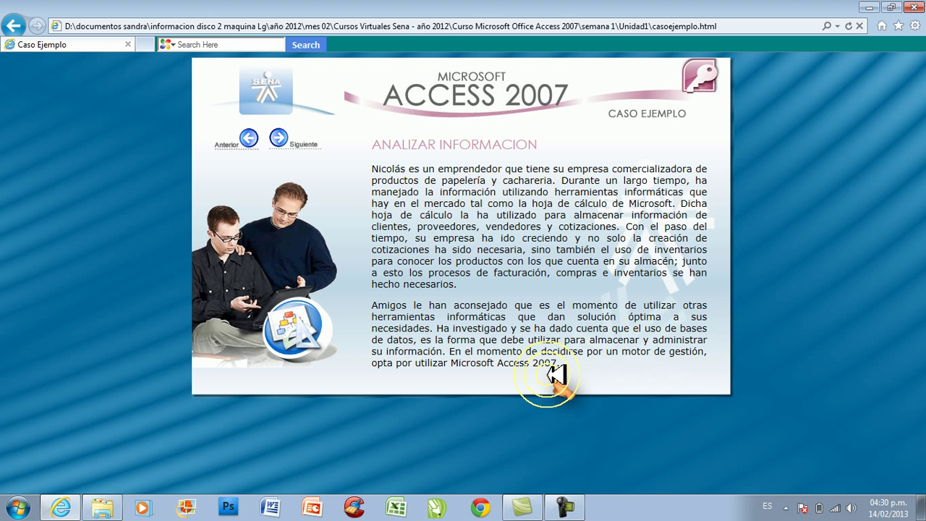
pyautogui.click(282, 137)
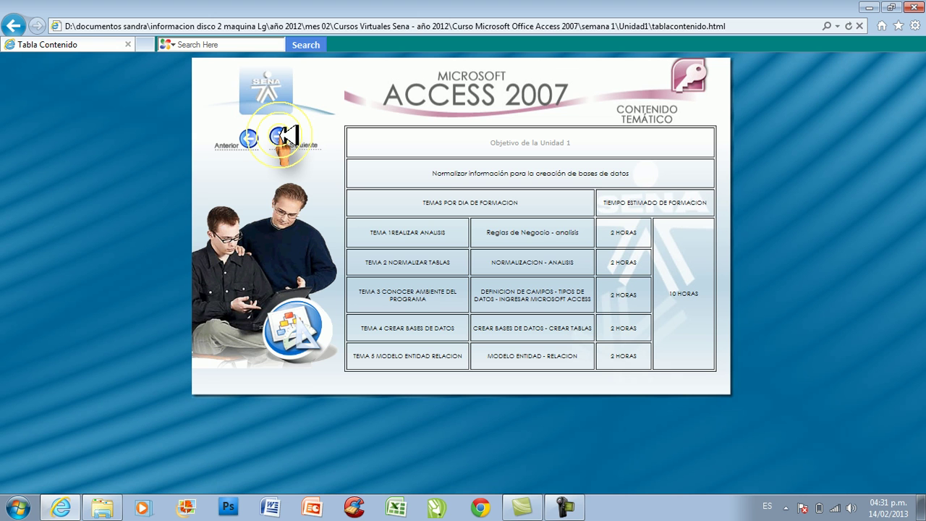
pyautogui.click(284, 136)
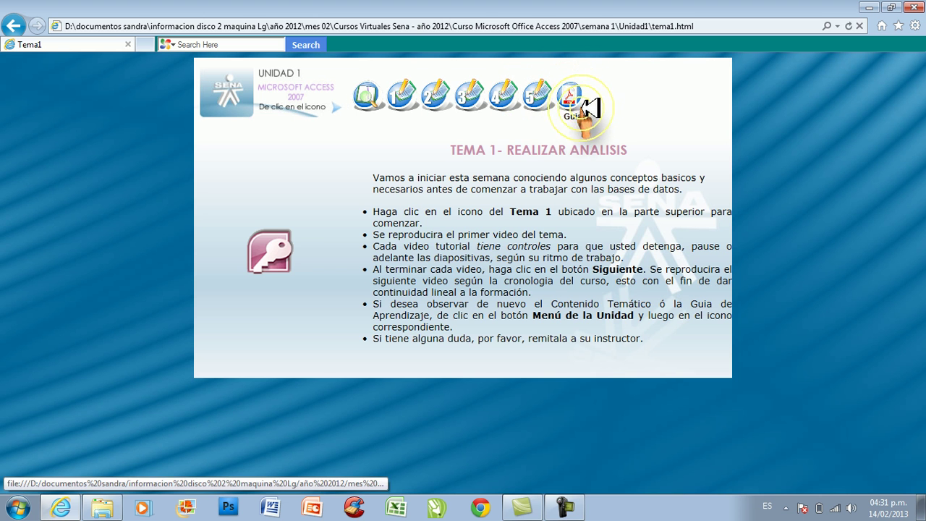
# Revisit the Contenido Temático page from Tema 1 and return to the Tema 1 page
pyautogui.click(461, 57)
pyautogui.click(398, 101)
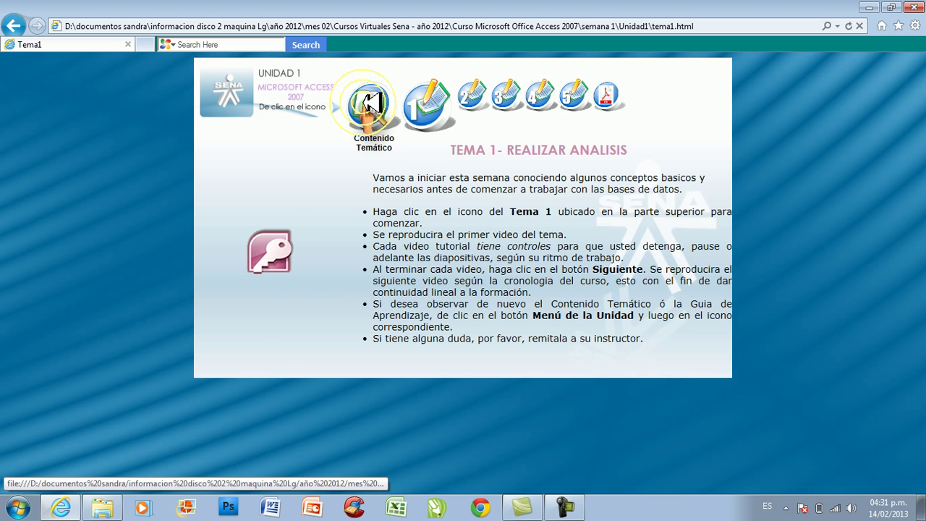
pyautogui.click(369, 103)
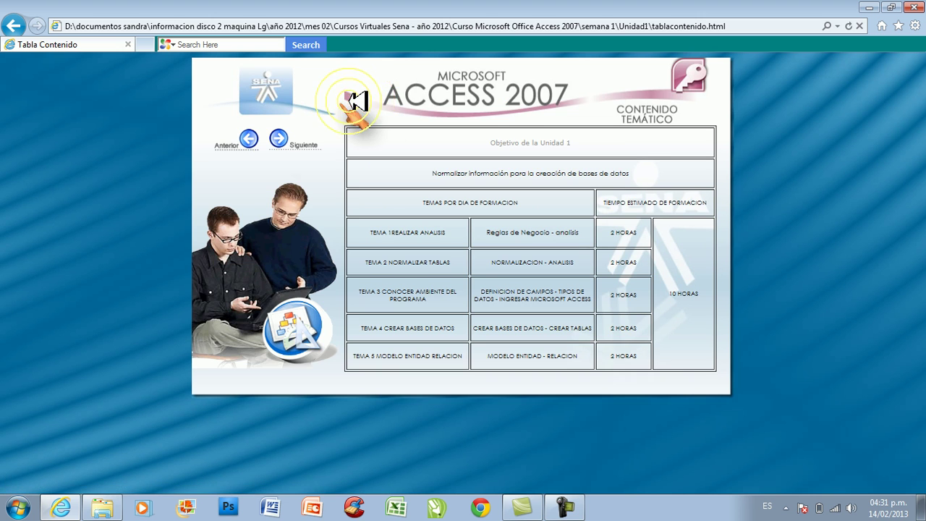
pyautogui.click(281, 139)
# Watch the Tema 1 video tutorial on Reglas de Negocio, continue to the Analisis tutorial, and close the browser
pyautogui.click(403, 95)
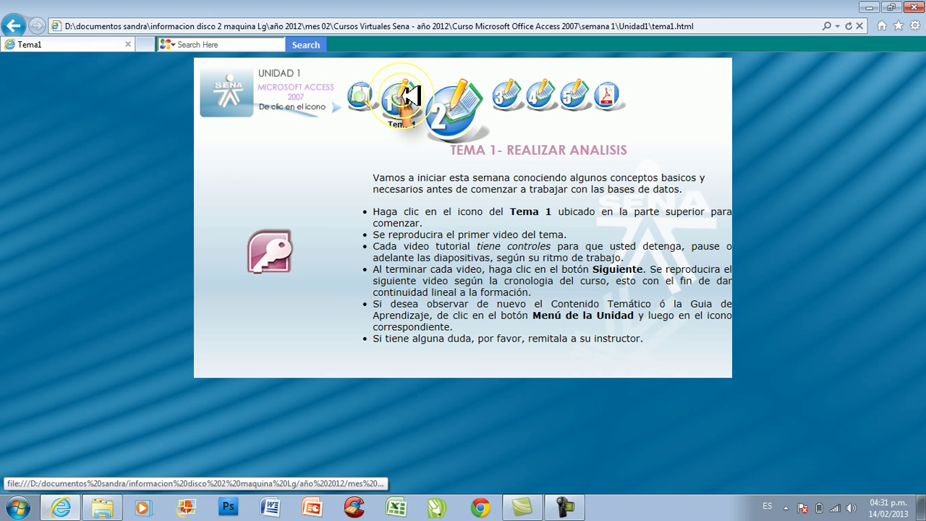
pyautogui.click(408, 96)
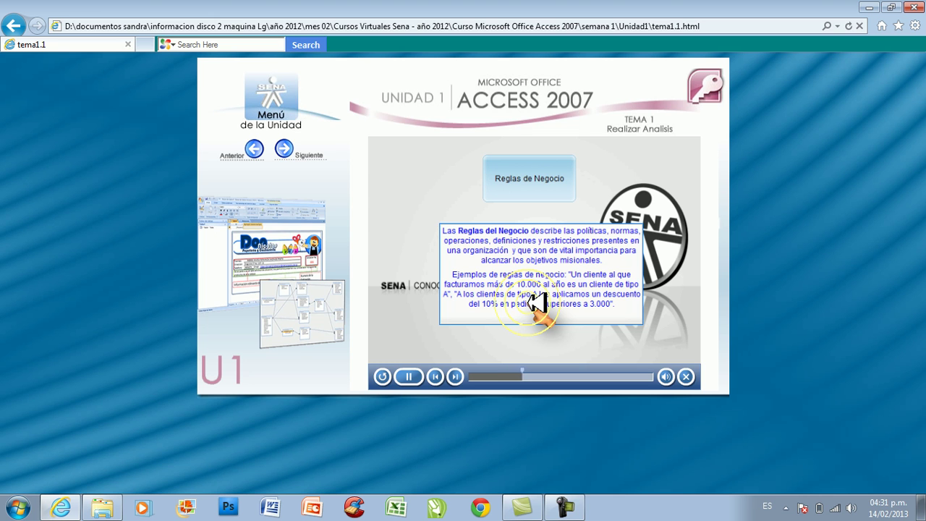
pyautogui.click(536, 303)
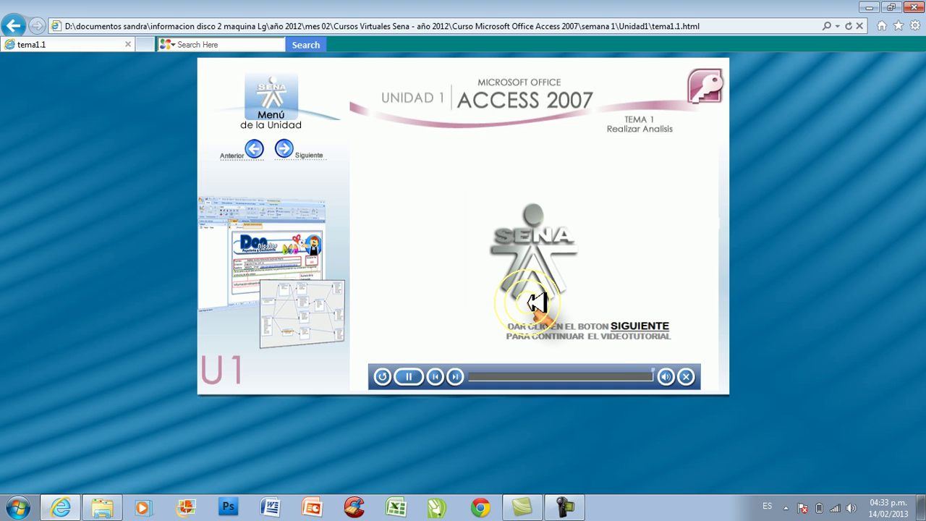
pyautogui.click(290, 147)
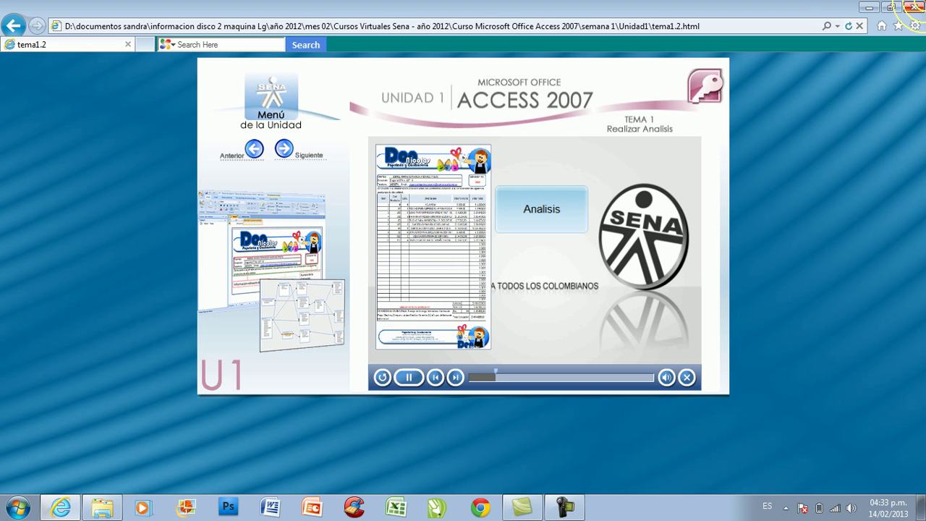
pyautogui.click(914, 7)
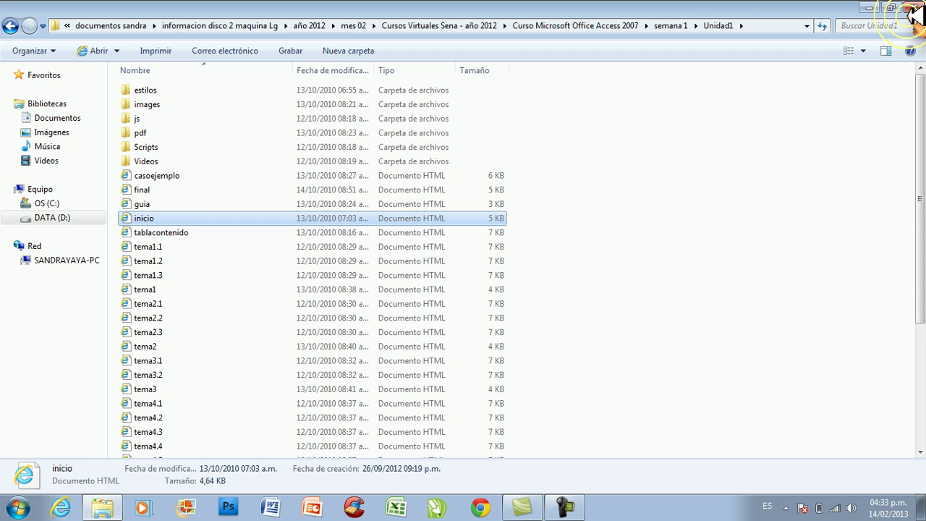